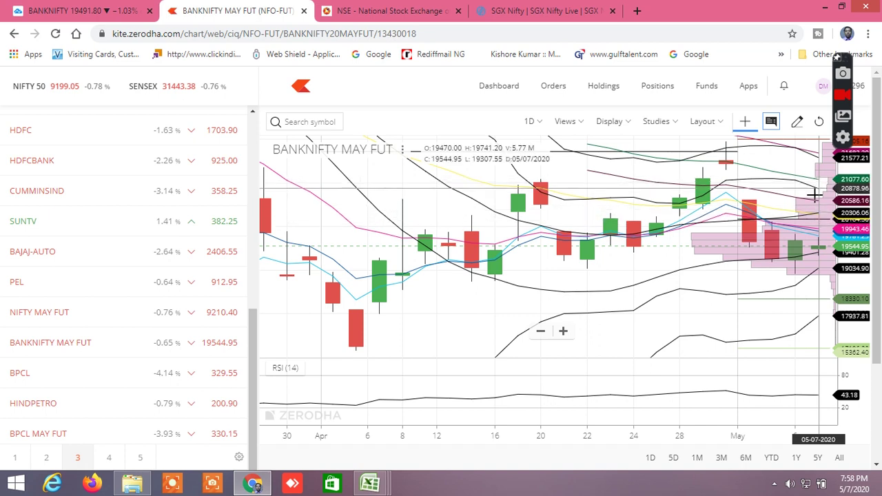
- Switch to the NSE option chain page and reload the NIFTY chain for the 14MAY2020 expiry
{"action": "left_click", "coordinate": [372, 17]}
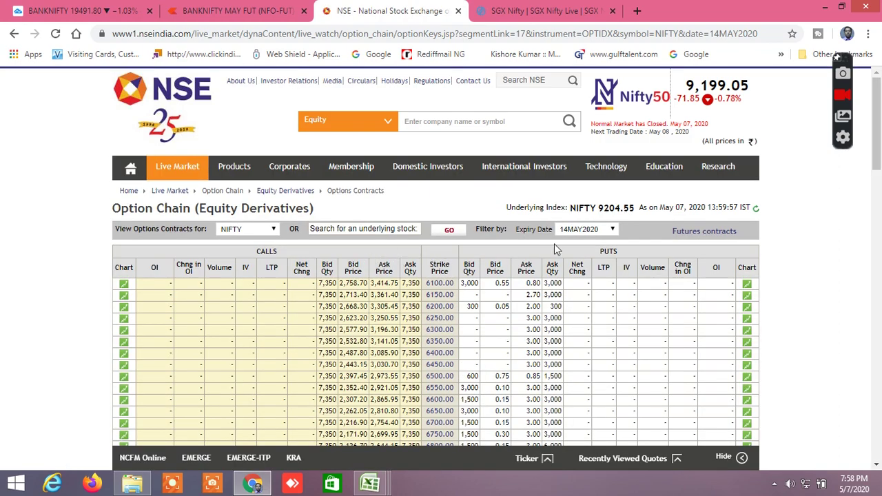
{"action": "mouse_move", "coordinate": [878, 175]}
{"action": "left_mouse_down"}
{"action": "mouse_move", "coordinate": [871, 455]}
{"action": "mouse_move", "coordinate": [879, 161]}
{"action": "left_mouse_up"}
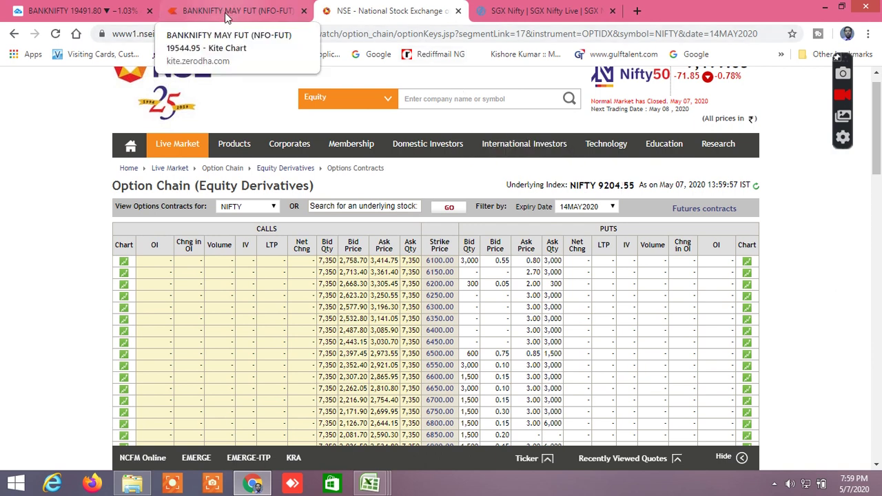
{"action": "left_click", "coordinate": [379, 34]}
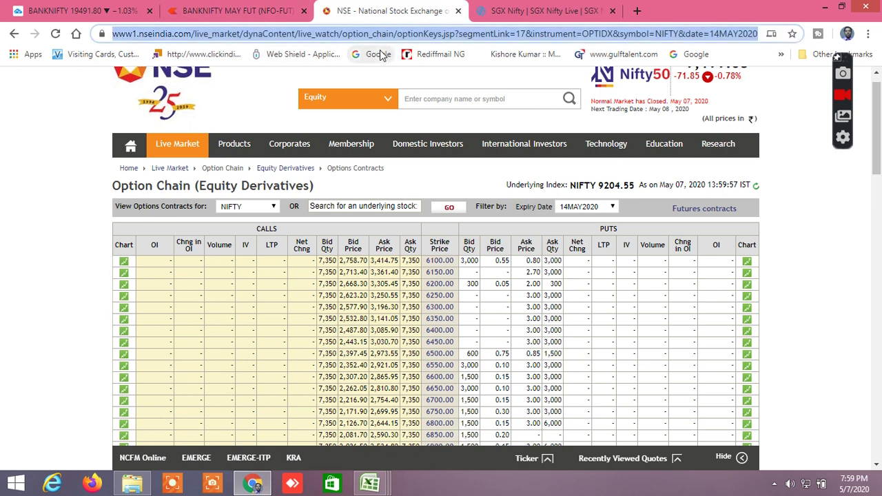
{"action": "key", "text": "Return"}
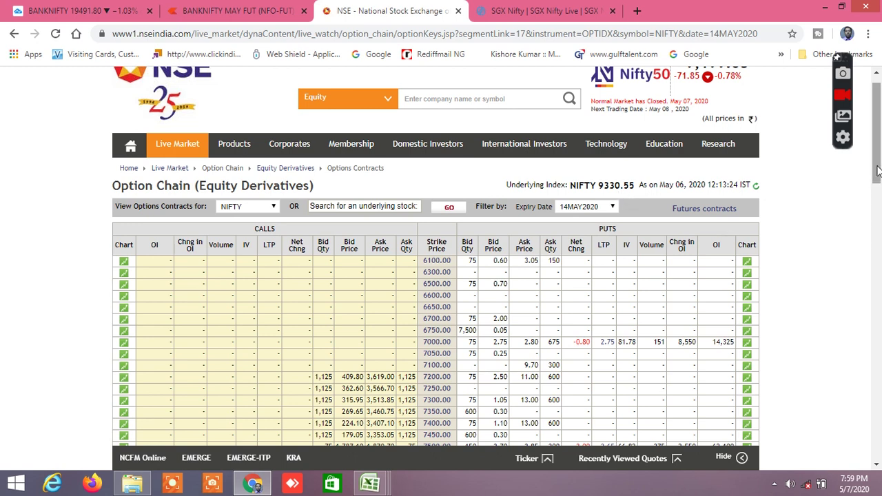
- Examine open interest, implied volatility and prices across the strikes of the reloaded NIFTY option chain
{"action": "double_click", "coordinate": [514, 34]}
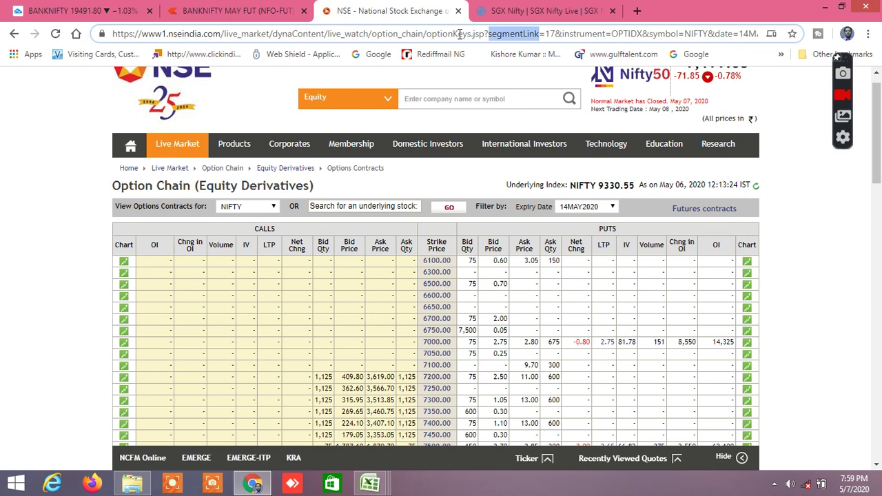
{"action": "left_click", "coordinate": [456, 33]}
{"action": "key", "text": "shift+Home"}
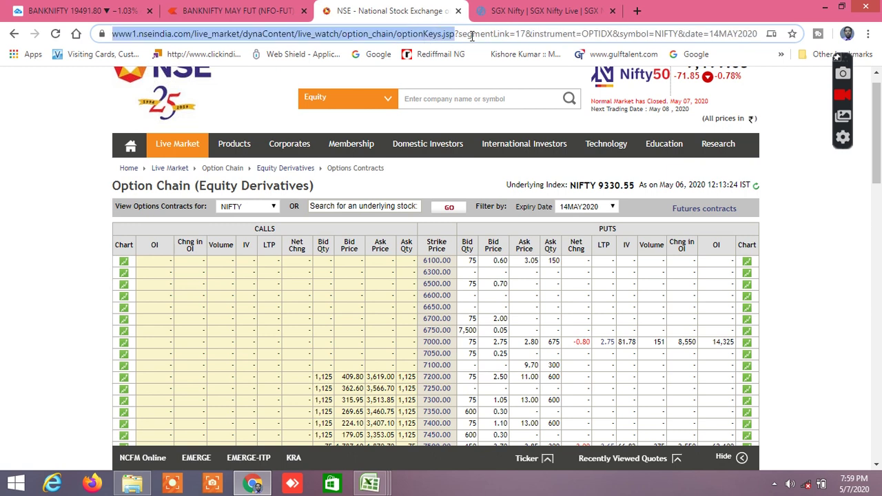
{"action": "triple_click", "coordinate": [472, 34]}
{"action": "left_click_drag", "start_coordinate": [877, 148], "coordinate": [879, 315]}
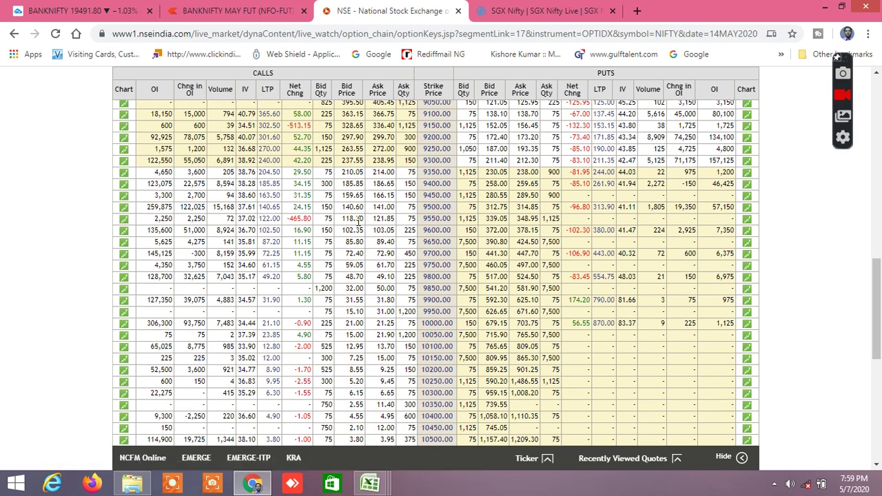
{"action": "scroll", "coordinate": [359, 222], "scroll_direction": "up", "scroll_amount": 5}
{"action": "scroll", "coordinate": [361, 224], "scroll_direction": "down", "scroll_amount": 1}
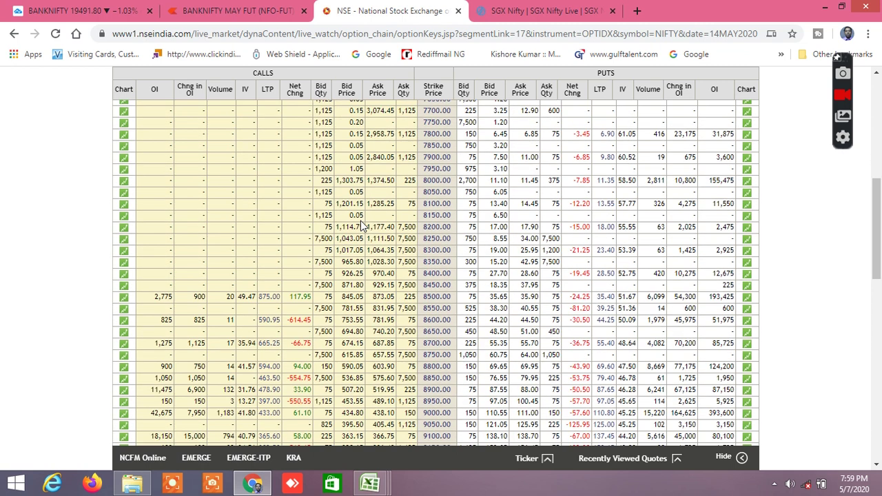
{"action": "scroll", "coordinate": [364, 219], "scroll_direction": "up", "scroll_amount": 6}
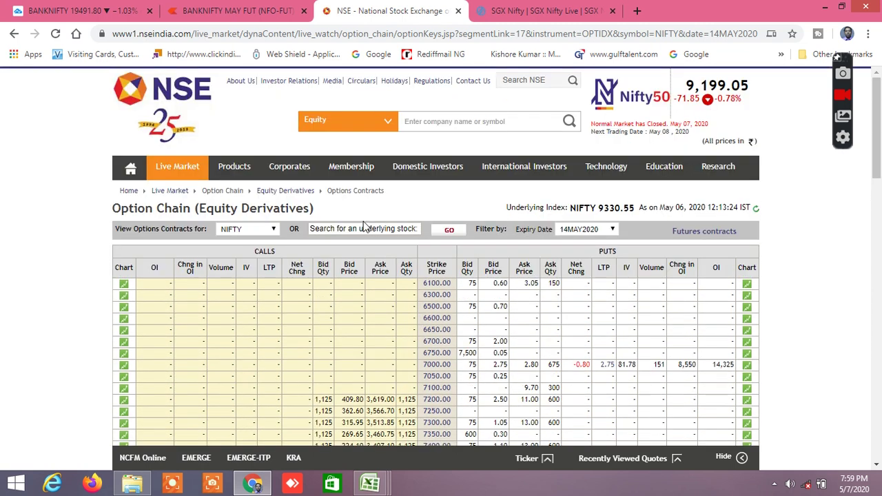
{"action": "left_click", "coordinate": [435, 35]}
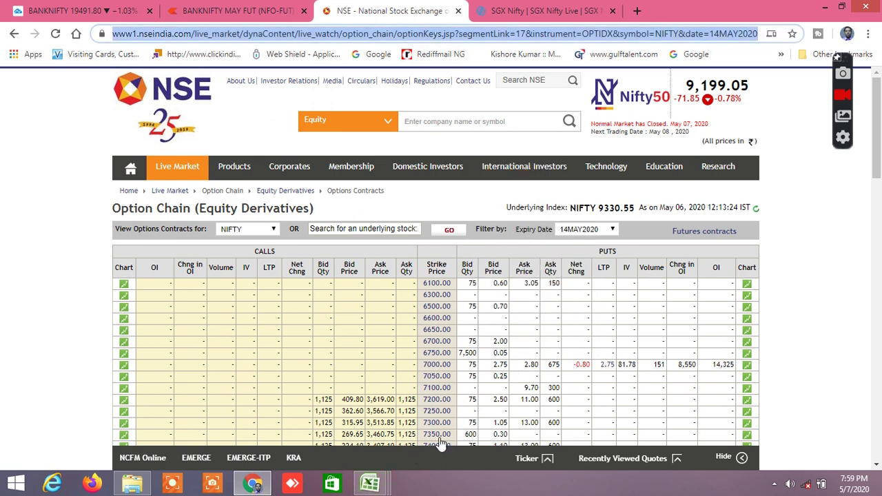
- Switch to the WORKING FILE workbook in Excel and set BANKNIFTY's Days to Expiration to 7
{"action": "left_click", "coordinate": [381, 486]}
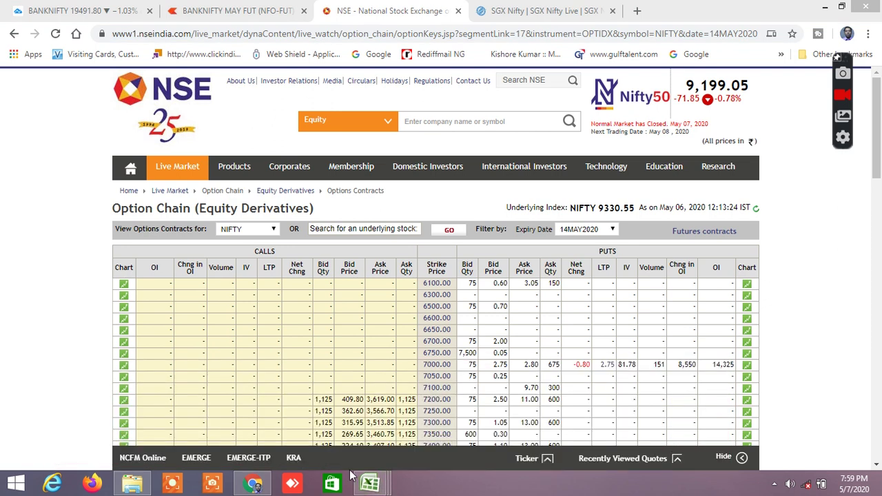
{"action": "mouse_move", "coordinate": [370, 484]}
{"action": "left_click", "coordinate": [398, 431]}
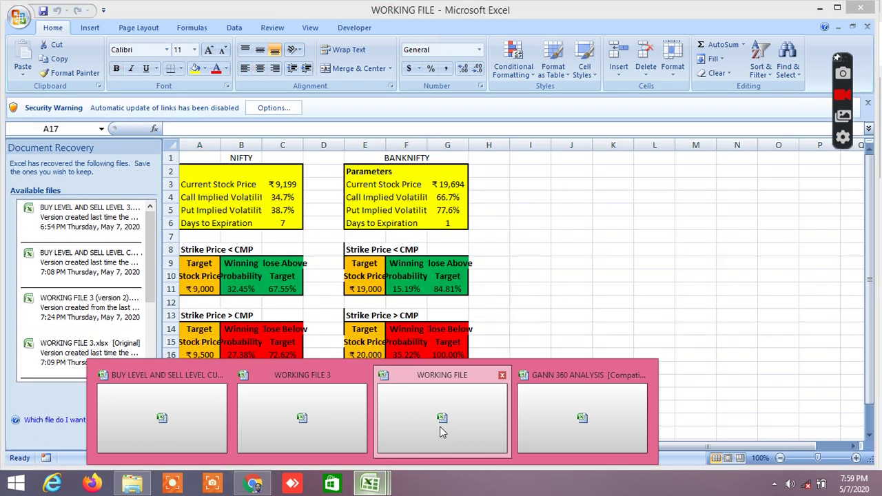
{"action": "left_click", "coordinate": [440, 426]}
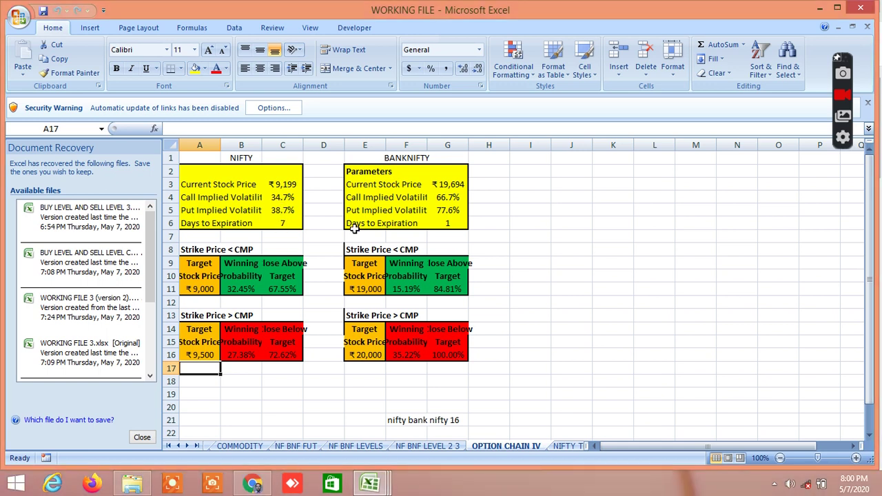
{"action": "left_click", "coordinate": [451, 225]}
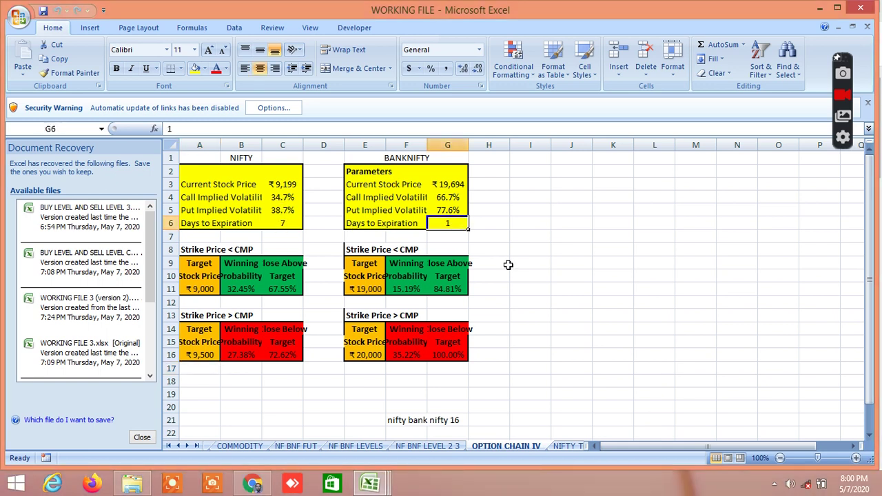
{"action": "type", "text": "7"}
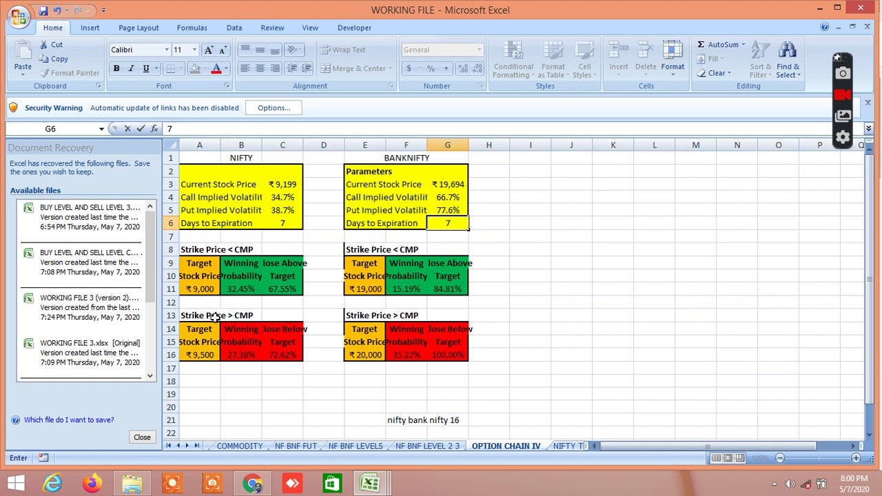
- Set NIFTY's target stock price in the Strike Price > CMP block to 9400
{"action": "left_click", "coordinate": [205, 356]}
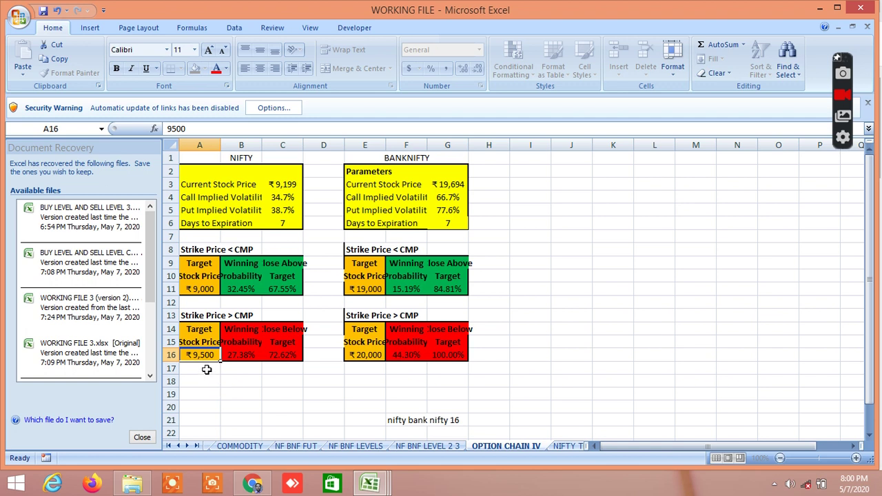
{"action": "type", "text": "9400"}
{"action": "key", "text": "Return"}
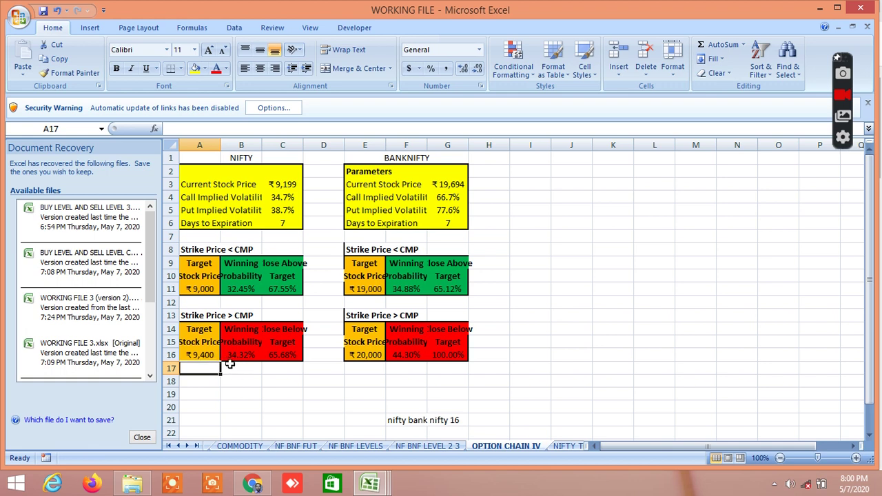
- Set NIFTY's target stock price in the Strike Price > CMP block to 9500
{"action": "left_click", "coordinate": [207, 356]}
{"action": "key", "text": "F2"}
{"action": "type", "text": "9300"}
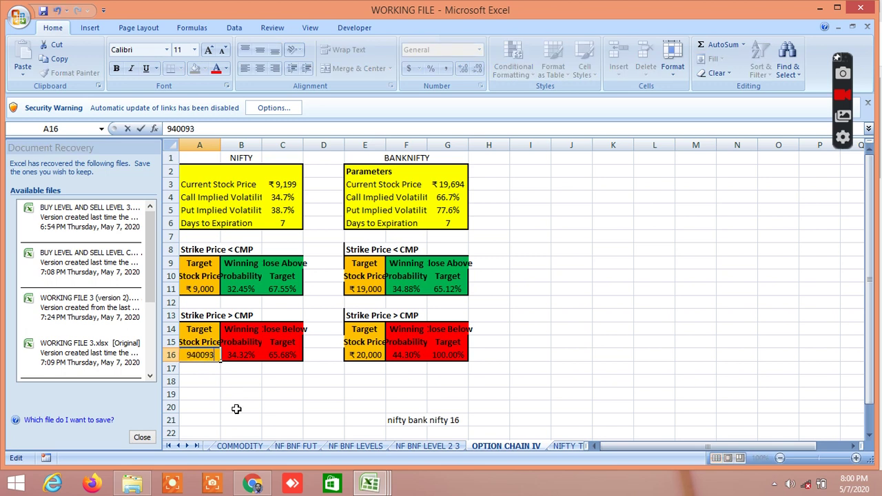
{"action": "key", "text": "BackSpace"}
{"action": "key", "text": "BackSpace"}
{"action": "key", "text": "BackSpace"}
{"action": "key", "text": "BackSpace"}
{"action": "key", "text": "BackSpace"}
{"action": "key", "text": "BackSpace"}
{"action": "type", "text": "00"}
{"action": "key", "text": "Return"}
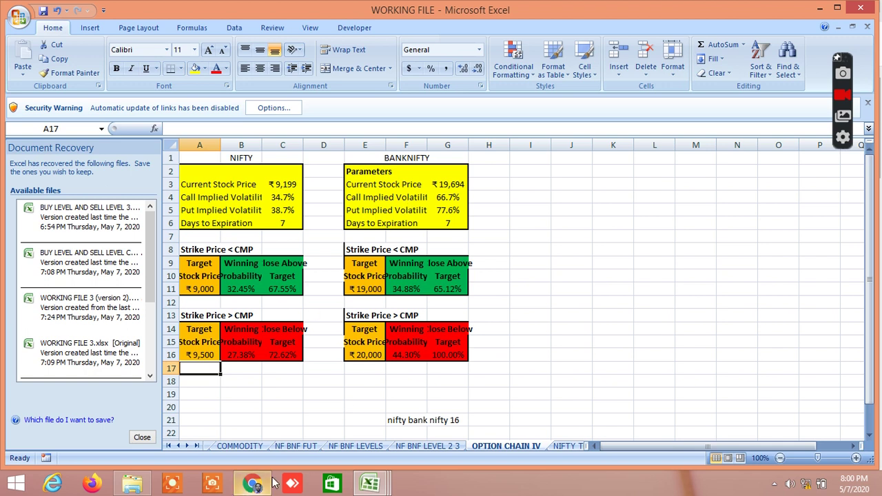
- Switch back to Chrome and reload the NSE option chain page for NIFTY
{"action": "mouse_move", "coordinate": [264, 483]}
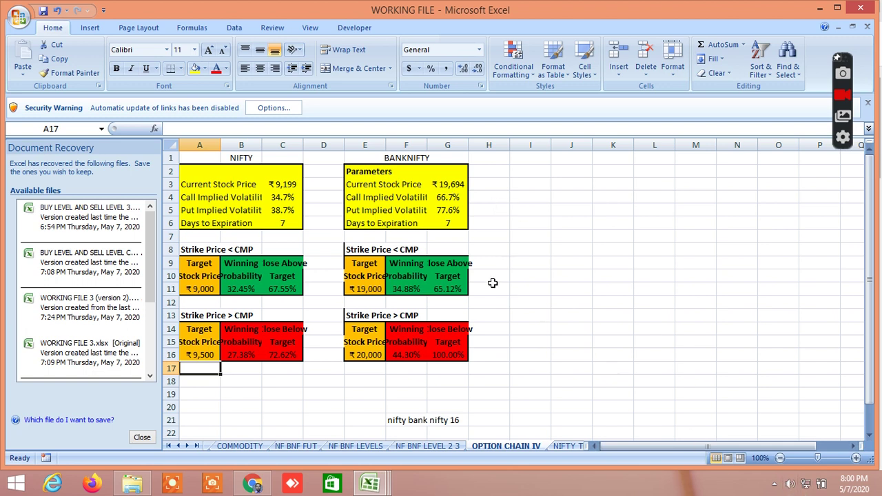
{"action": "left_click", "coordinate": [447, 184]}
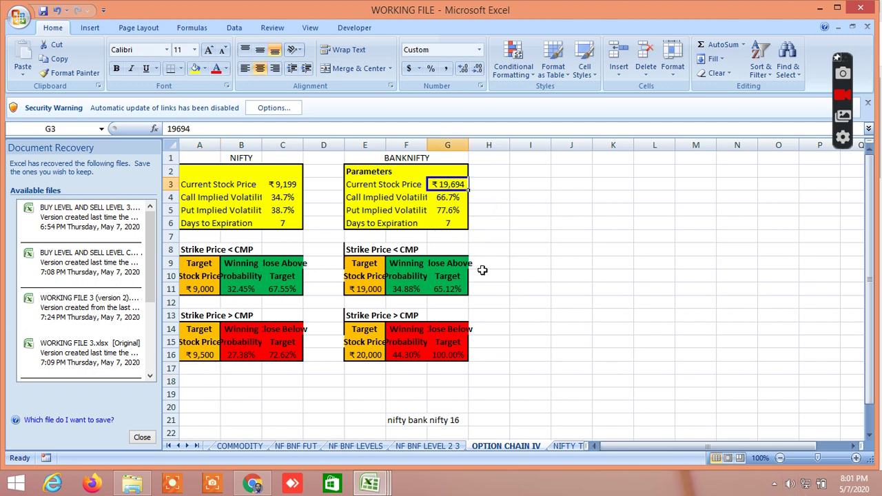
{"action": "left_click", "coordinate": [253, 483]}
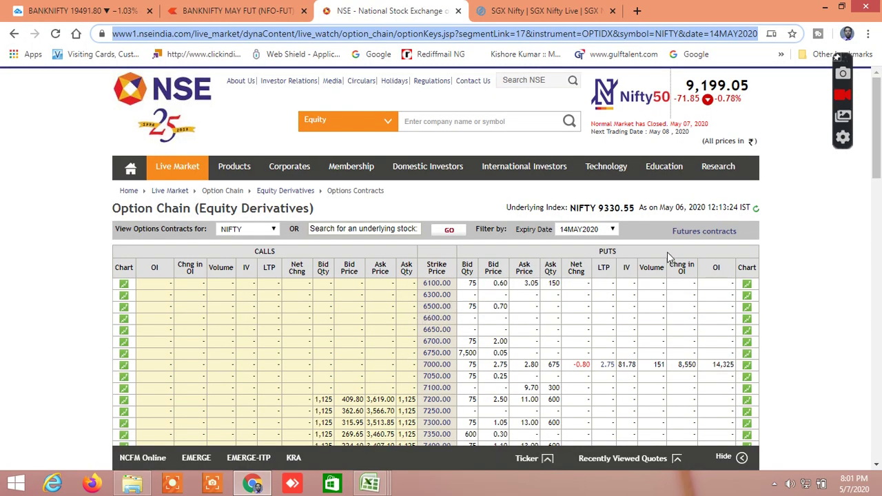
{"action": "double_click", "coordinate": [431, 36]}
{"action": "triple_click", "coordinate": [431, 36]}
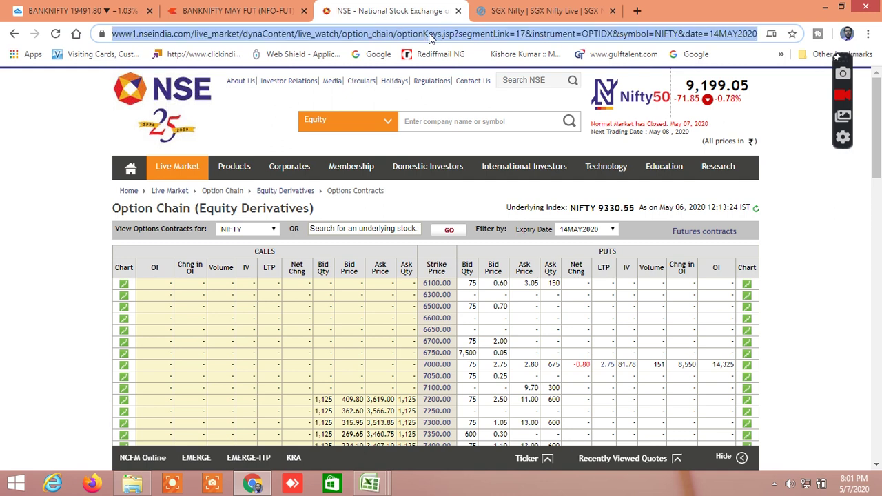
{"action": "key", "text": "Return"}
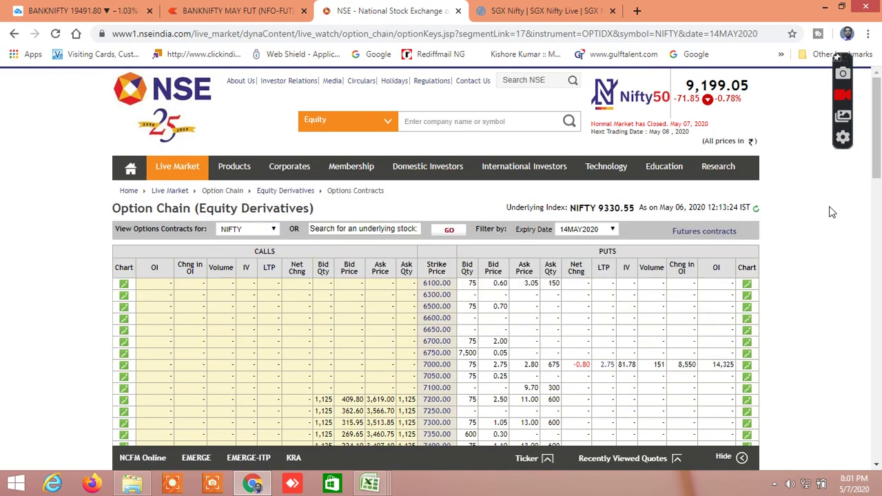
- Check the strikes of the NIFTY option chain and filter it by the 7MAY2020 expiry date
{"action": "scroll", "coordinate": [821, 221], "scroll_direction": "down", "scroll_amount": 4}
{"action": "scroll", "coordinate": [821, 221], "scroll_direction": "down", "scroll_amount": 4}
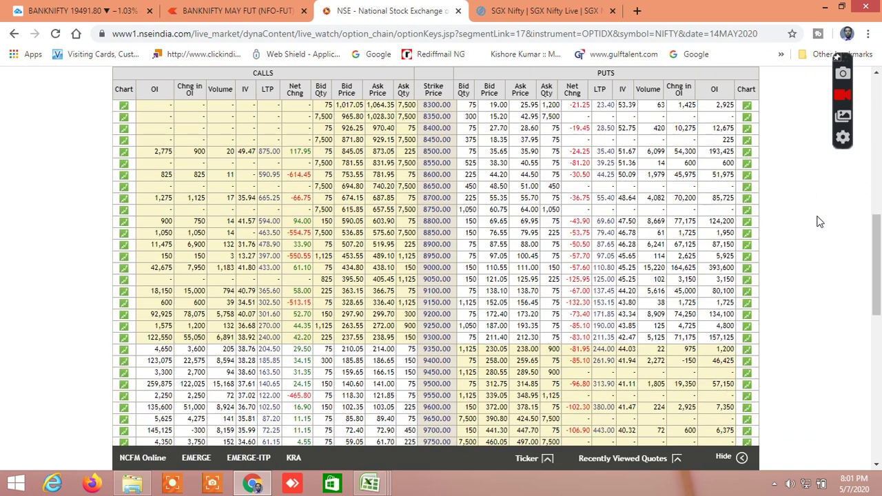
{"action": "scroll", "coordinate": [820, 221], "scroll_direction": "down", "scroll_amount": 2}
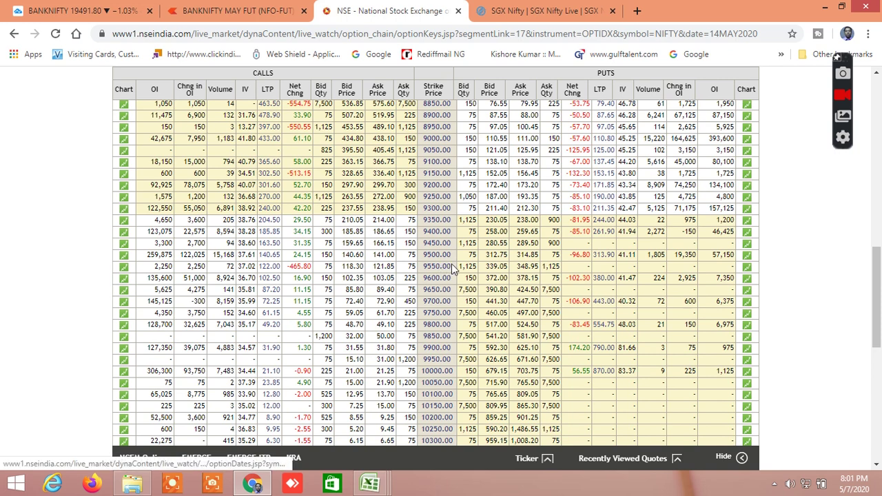
{"action": "scroll", "coordinate": [449, 271], "scroll_direction": "up", "scroll_amount": 4}
{"action": "scroll", "coordinate": [450, 271], "scroll_direction": "up", "scroll_amount": 6}
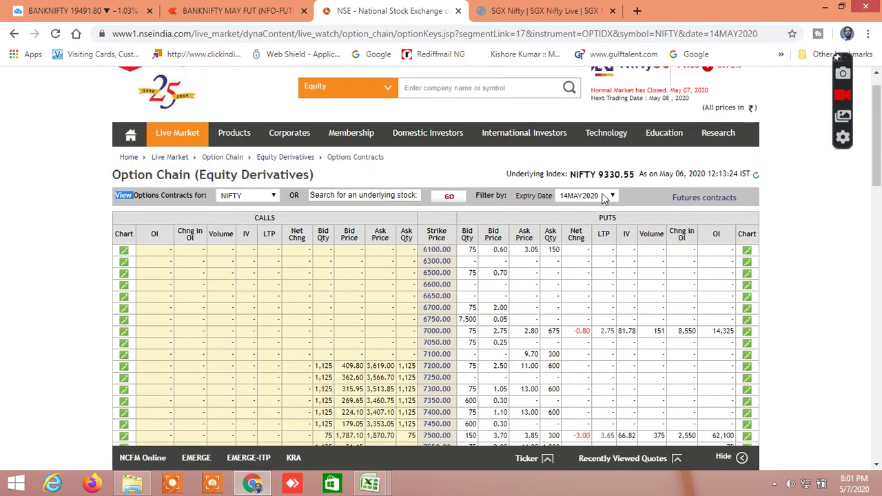
{"action": "left_click", "coordinate": [604, 197]}
{"action": "left_click", "coordinate": [592, 221]}
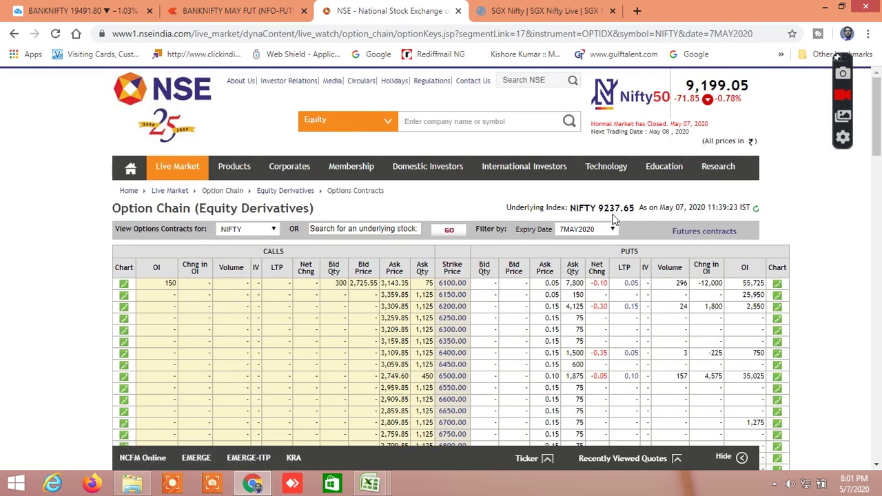
- Reload the 7MAY2020 NIFTY option chain and close the NSE page
{"action": "double_click", "coordinate": [388, 39]}
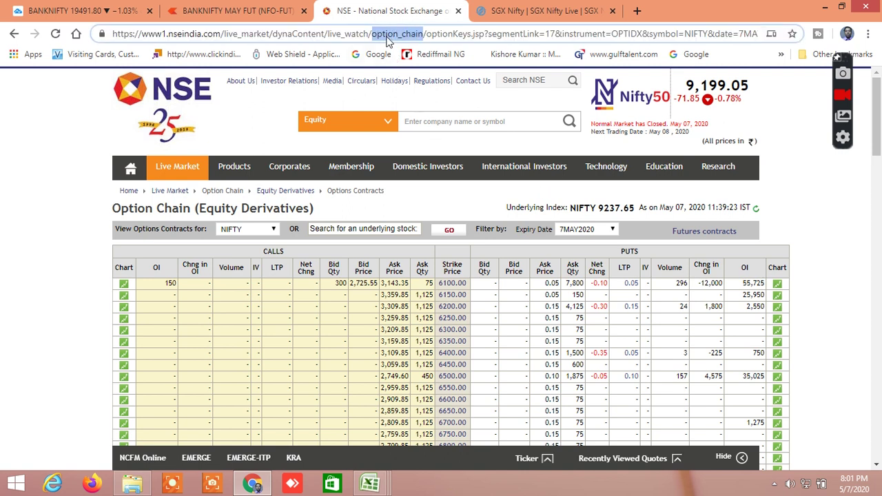
{"action": "triple_click", "coordinate": [387, 36]}
{"action": "triple_click", "coordinate": [387, 36]}
{"action": "key", "text": "Return"}
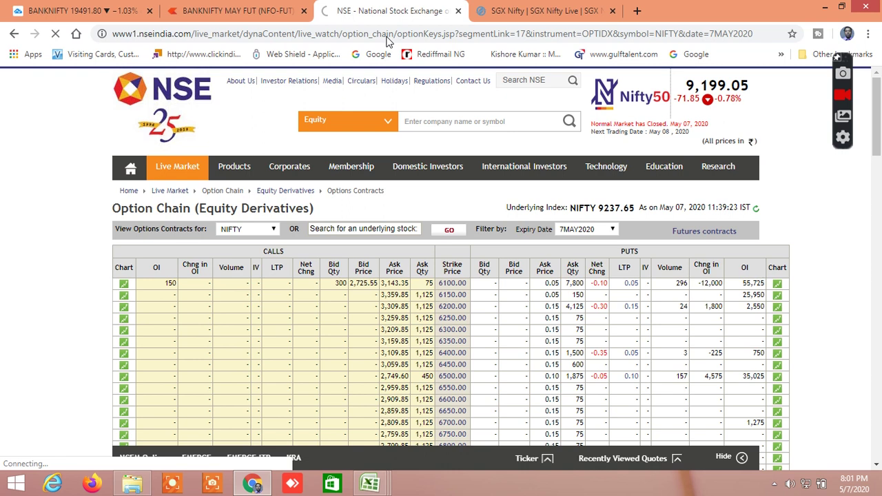
{"action": "mouse_move", "coordinate": [468, 169]}
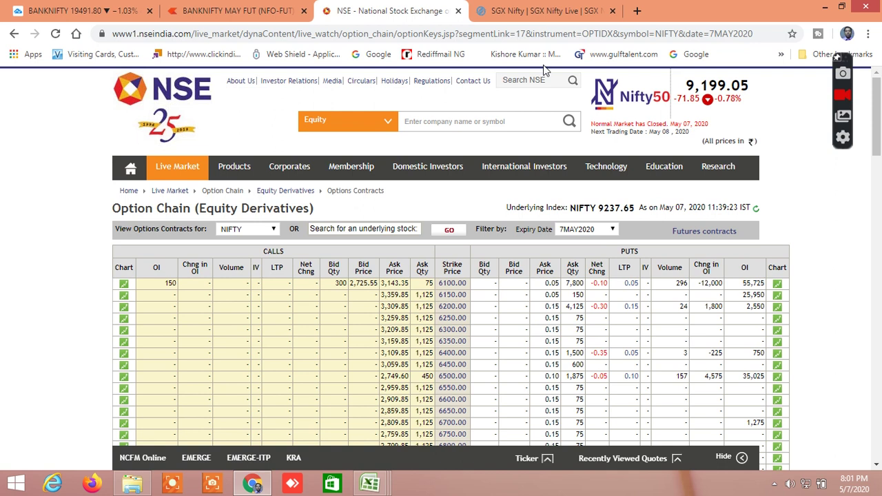
{"action": "left_click", "coordinate": [459, 11]}
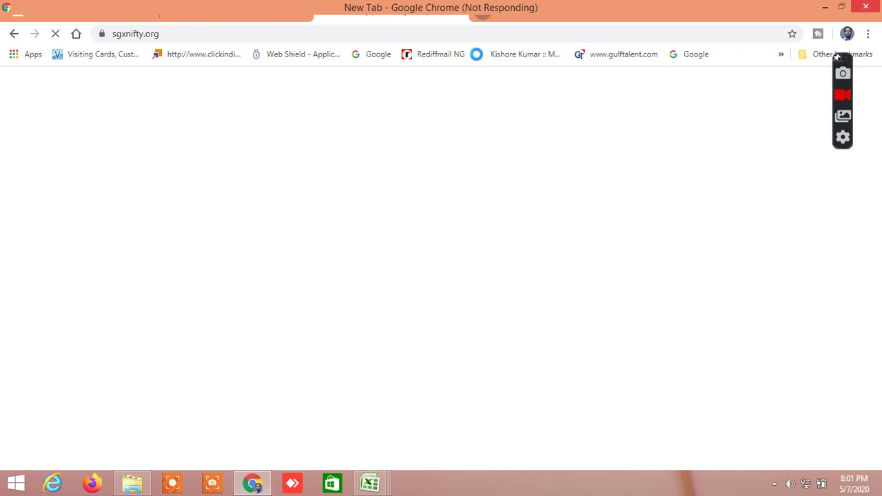
- Switch to the BUY LEVEL AND SELL LEVEL CUM SCREENER workbook in Excel
{"action": "mouse_move", "coordinate": [378, 488]}
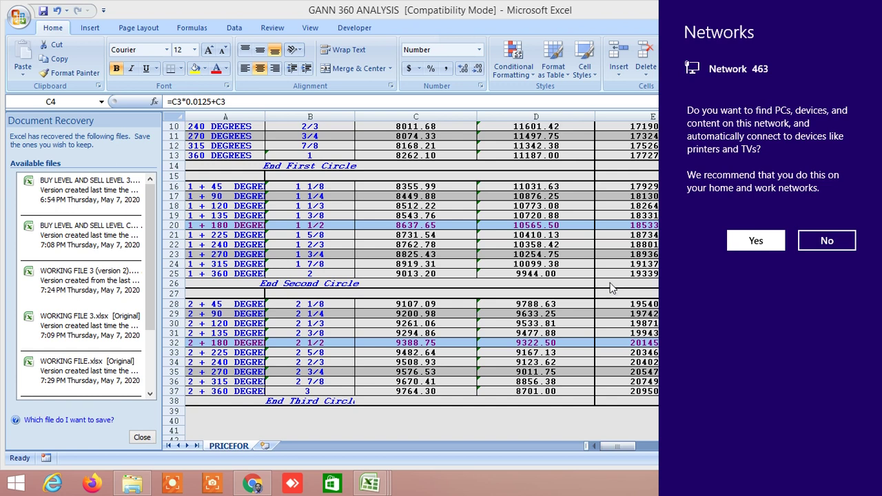
{"action": "mouse_move", "coordinate": [377, 487]}
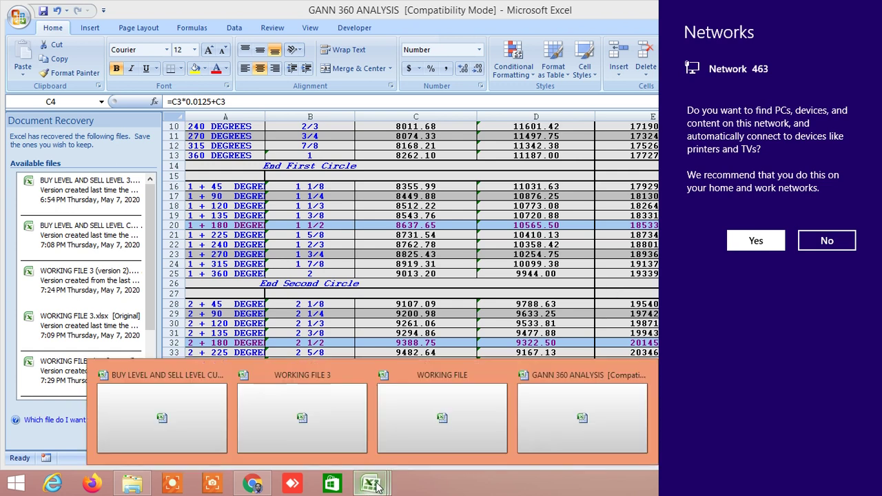
{"action": "left_click", "coordinate": [181, 429]}
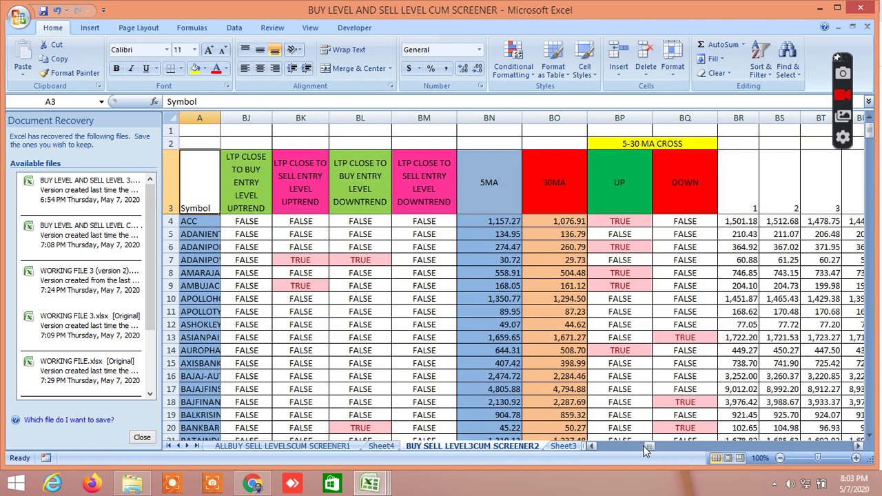
- Check the uptrend levels in the NIFTY and BANKNIFTY rows and the degree price levels in the GANN 360 ANALYSIS workbook
{"action": "left_click_drag", "start_coordinate": [647, 448], "coordinate": [587, 452]}
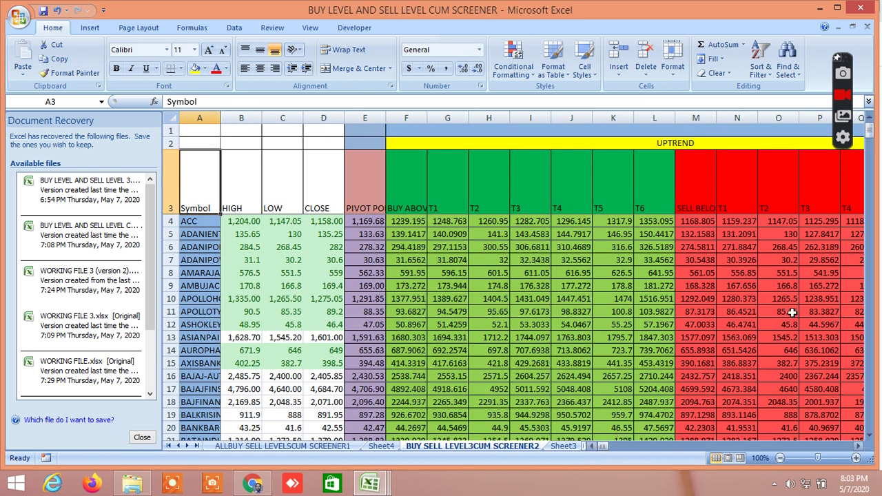
{"action": "left_click_drag", "start_coordinate": [870, 133], "coordinate": [869, 273]}
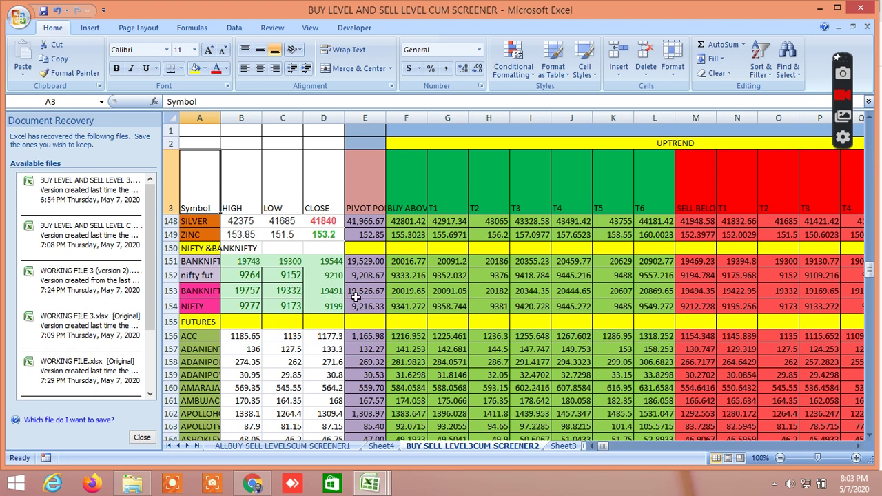
{"action": "mouse_move", "coordinate": [370, 484]}
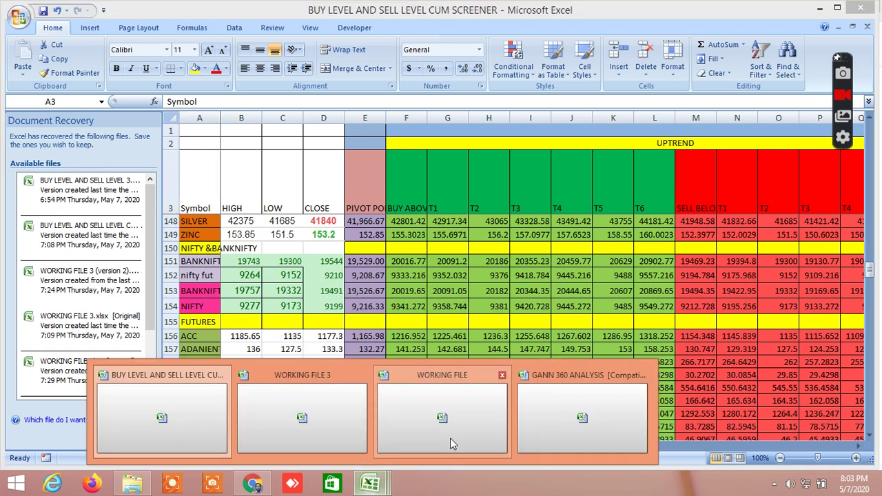
{"action": "left_click", "coordinate": [572, 408]}
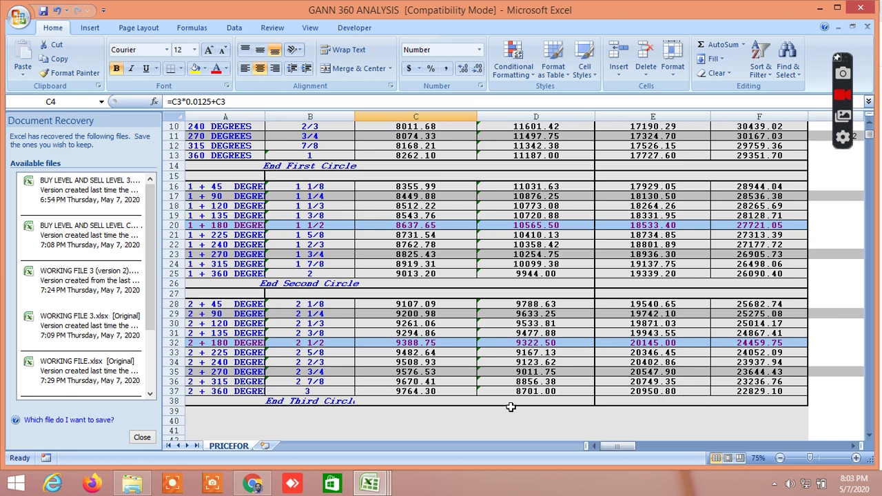
- Return to the screener workbook and examine the 360 degree upside first cycle for NIFTY and BANKNIFTY on the ALLBUY SELL LEVELSCUM SCREENER1 sheet
{"action": "mouse_move", "coordinate": [370, 484]}
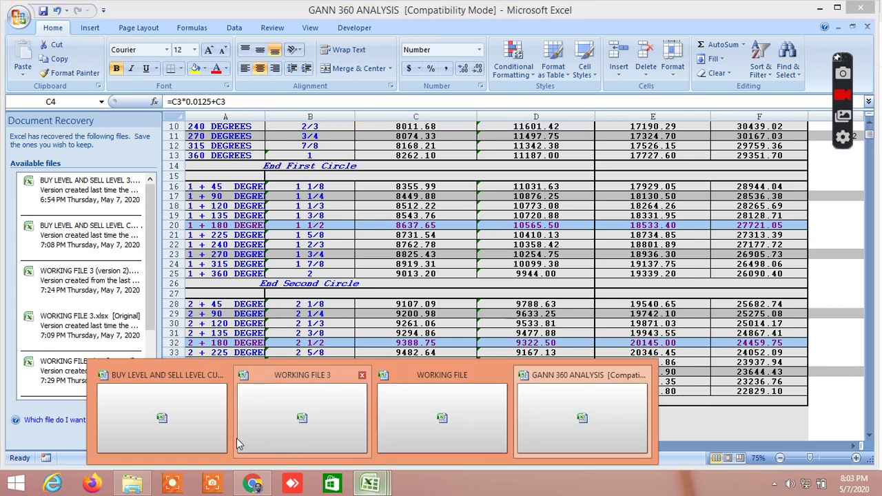
{"action": "left_click", "coordinate": [173, 426]}
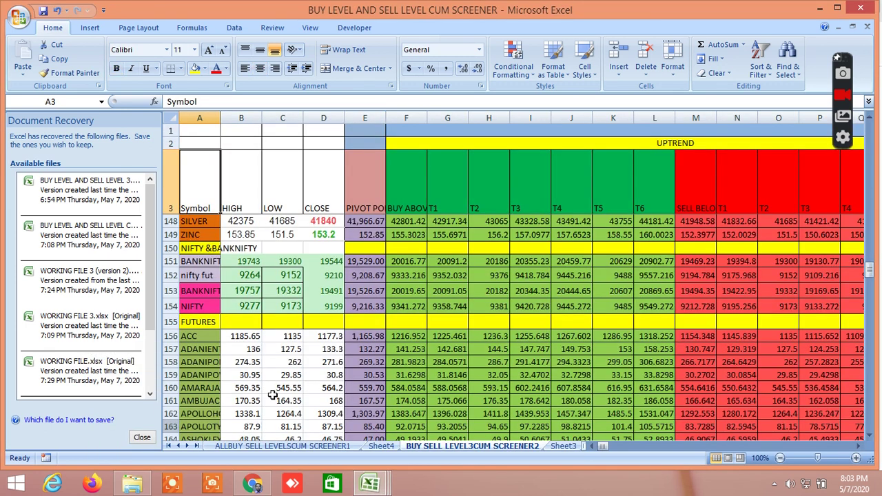
{"action": "left_click", "coordinate": [333, 447]}
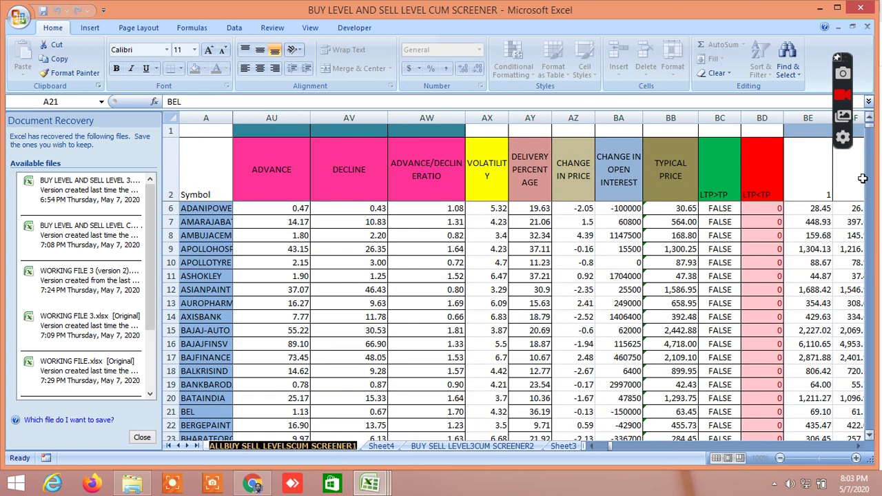
{"action": "mouse_move", "coordinate": [869, 130]}
{"action": "left_mouse_down"}
{"action": "mouse_move", "coordinate": [871, 169]}
{"action": "mouse_move", "coordinate": [872, 147]}
{"action": "left_mouse_up"}
{"action": "left_click_drag", "start_coordinate": [610, 446], "coordinate": [688, 448]}
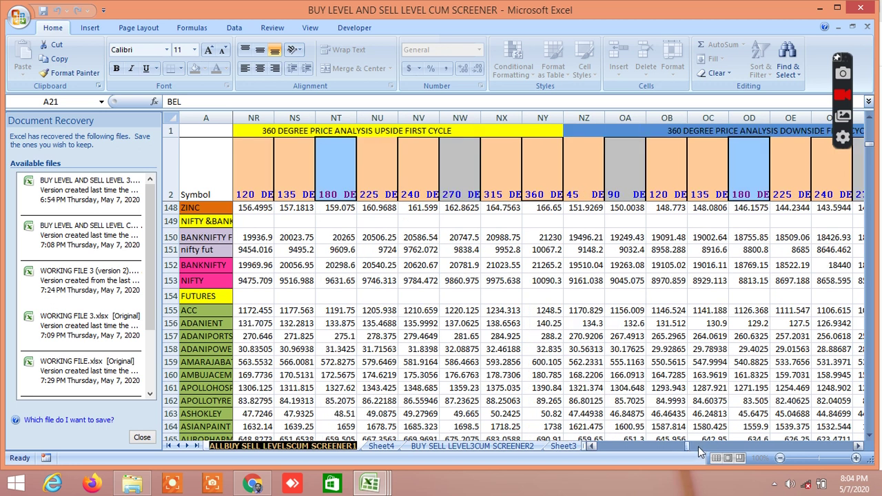
{"action": "left_click", "coordinate": [593, 447]}
{"action": "left_click", "coordinate": [593, 446]}
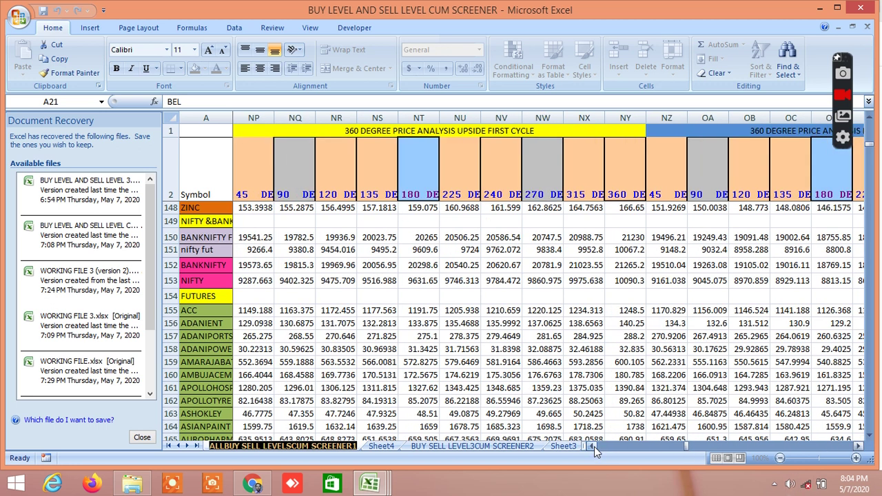
{"action": "left_click", "coordinate": [592, 447]}
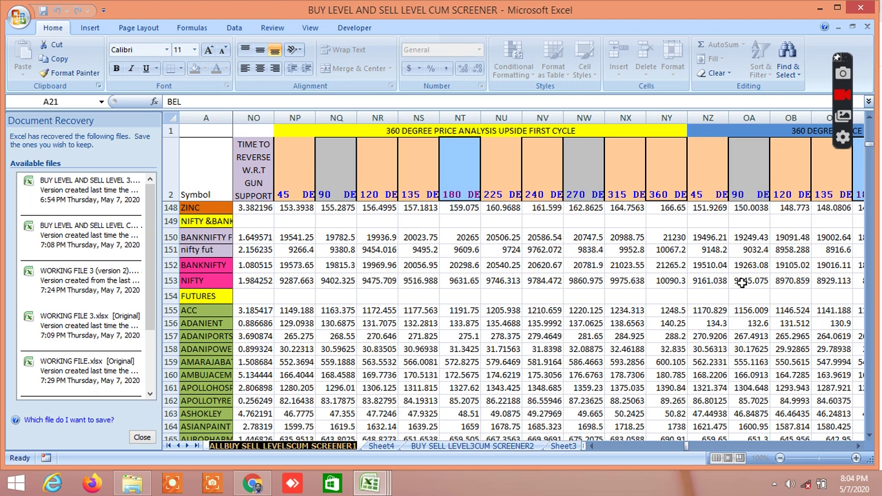
- Examine the 360 degree downside first cycle levels for the NIFTY and BANKNIFTY rows
{"action": "left_click", "coordinate": [858, 449]}
{"action": "left_click", "coordinate": [858, 449]}
{"action": "left_click", "coordinate": [858, 449]}
{"action": "left_click", "coordinate": [858, 449]}
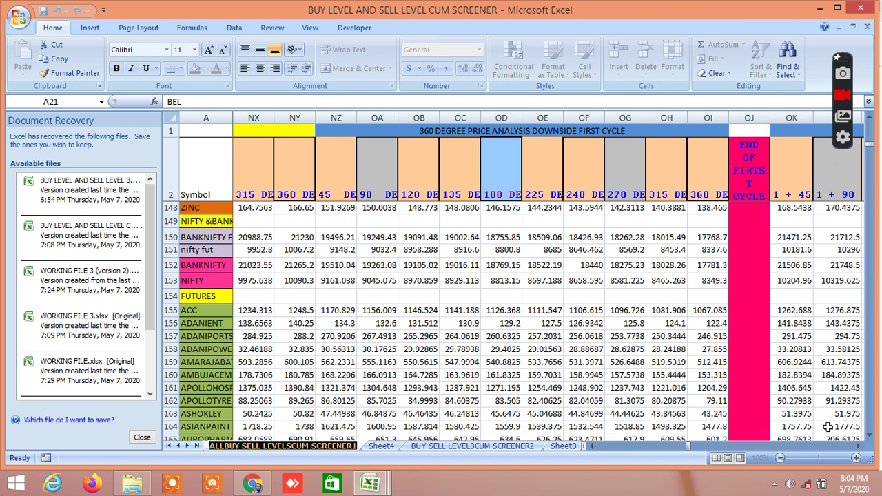
{"action": "left_click", "coordinate": [860, 449]}
{"action": "left_click", "coordinate": [861, 448]}
{"action": "left_click", "coordinate": [860, 449]}
{"action": "left_click", "coordinate": [860, 448]}
{"action": "left_click", "coordinate": [861, 449]}
{"action": "left_click", "coordinate": [860, 449]}
{"action": "left_click", "coordinate": [860, 449]}
{"action": "left_click", "coordinate": [860, 449]}
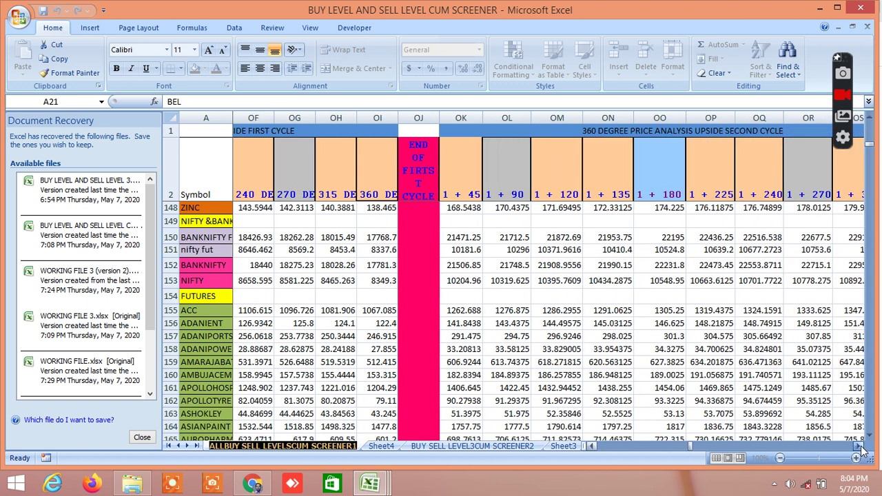
- Examine the 360 degree upside second cycle levels for the NIFTY and BANKNIFTY rows
{"action": "left_click", "coordinate": [860, 449]}
{"action": "left_click", "coordinate": [860, 448]}
{"action": "left_click", "coordinate": [860, 448]}
{"action": "left_click", "coordinate": [860, 449]}
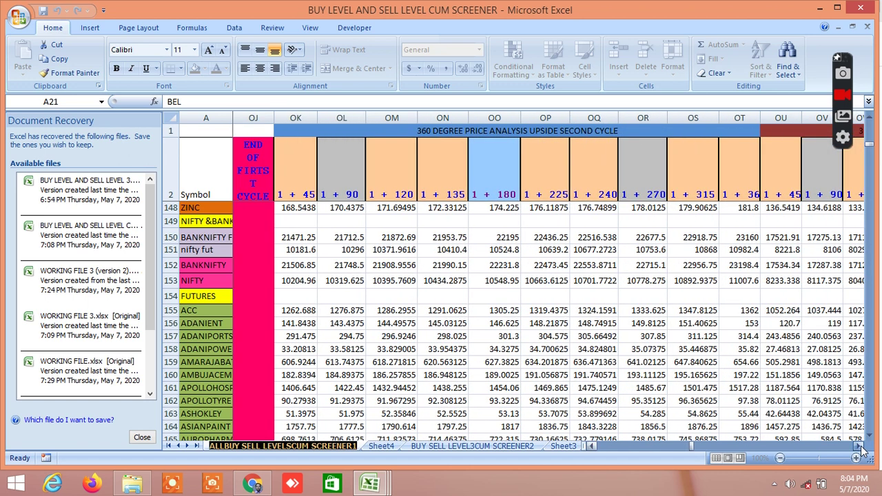
{"action": "left_click", "coordinate": [860, 448]}
{"action": "left_click", "coordinate": [860, 448]}
{"action": "left_click", "coordinate": [861, 449]}
{"action": "left_click", "coordinate": [861, 449]}
{"action": "left_click", "coordinate": [860, 449]}
{"action": "left_click", "coordinate": [860, 448]}
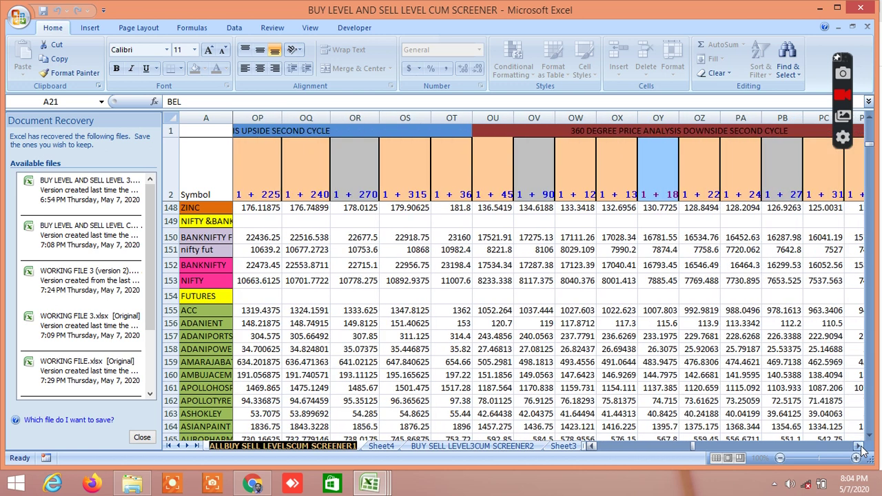
- Review the downside second cycle, third cycle and 360 degree difference analysis columns for NIFTY and BANKNIFTY
{"action": "left_click", "coordinate": [860, 449]}
{"action": "left_click", "coordinate": [860, 449]}
{"action": "left_click", "coordinate": [860, 449]}
{"action": "left_click", "coordinate": [860, 449]}
{"action": "left_click", "coordinate": [860, 449]}
{"action": "left_click", "coordinate": [860, 449]}
{"action": "left_click", "coordinate": [860, 449]}
{"action": "left_click", "coordinate": [860, 448]}
{"action": "left_click", "coordinate": [861, 449]}
{"action": "left_click", "coordinate": [860, 449]}
{"action": "left_click", "coordinate": [860, 449]}
{"action": "left_click", "coordinate": [860, 449]}
{"action": "left_click", "coordinate": [860, 449]}
{"action": "left_click", "coordinate": [860, 449]}
{"action": "left_click", "coordinate": [860, 449]}
{"action": "left_click", "coordinate": [861, 449]}
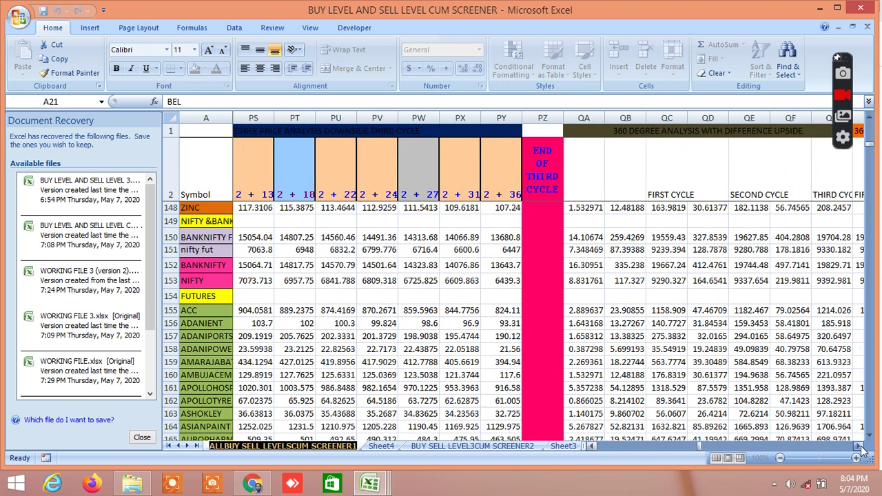
{"action": "left_click", "coordinate": [861, 449]}
{"action": "left_click", "coordinate": [860, 449]}
- Switch to the WORKING FILE 3 workbook and go to the Fibonacci level columns of the FNO STOCK sheet, dismissing the Page Layout View dialog
{"action": "mouse_move", "coordinate": [370, 480]}
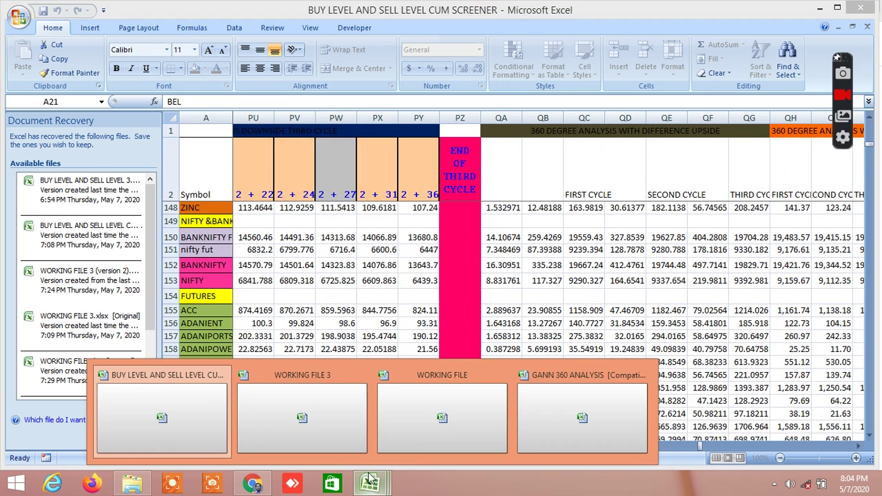
{"action": "left_click", "coordinate": [326, 436]}
{"action": "left_click_drag", "start_coordinate": [624, 448], "coordinate": [731, 460]}
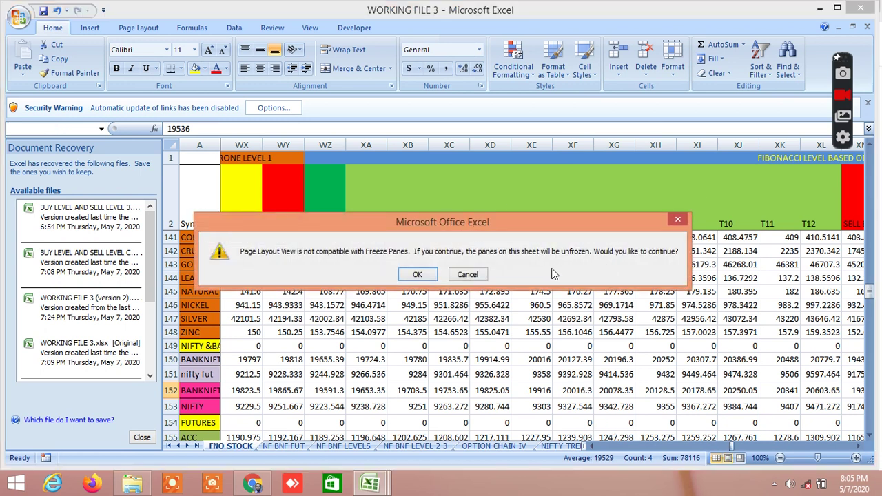
{"action": "left_click", "coordinate": [673, 221]}
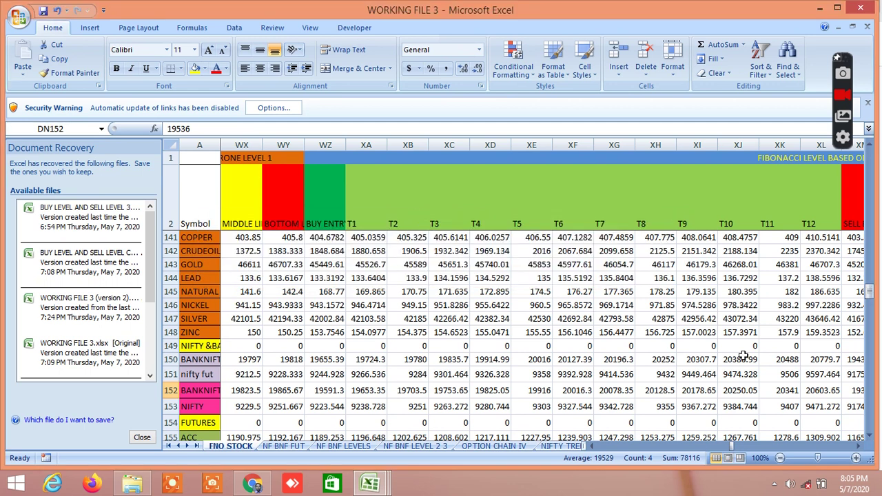
- Examine the Fibonacci levels based on True Range 1 for the NIFTY and BANKNIFTY rows
{"action": "left_click", "coordinate": [860, 449]}
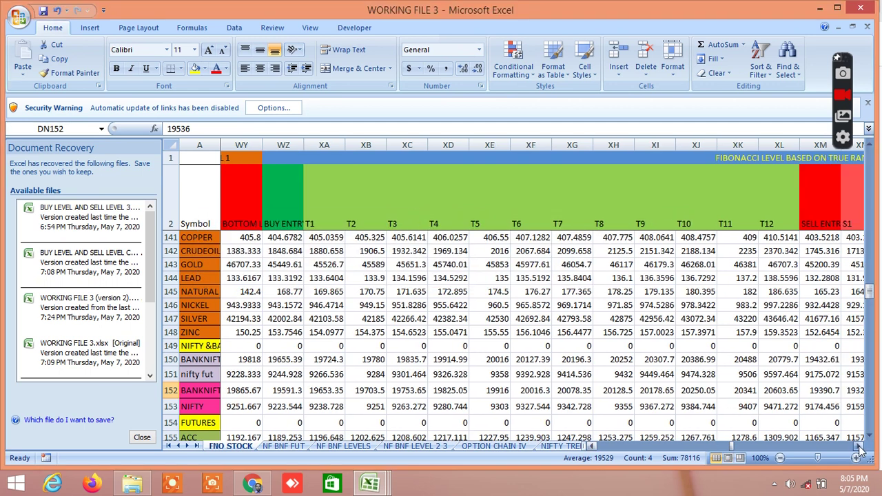
{"action": "left_click", "coordinate": [859, 449]}
{"action": "left_click", "coordinate": [859, 449]}
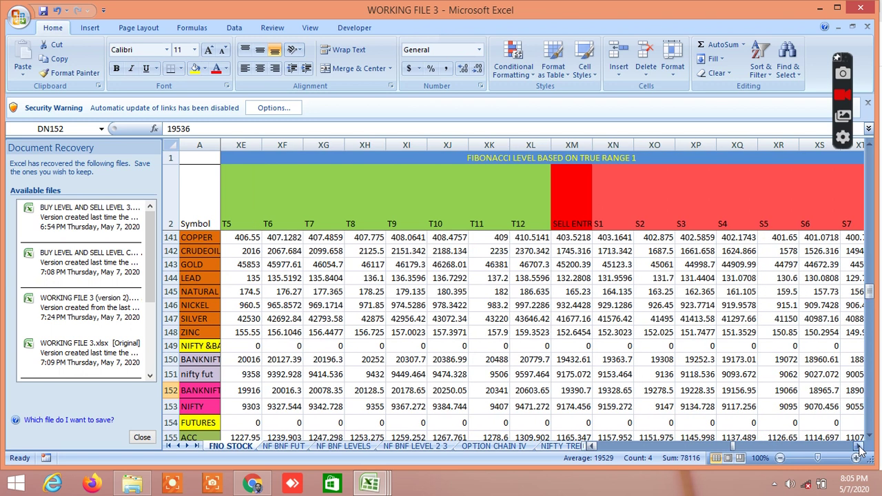
{"action": "left_click", "coordinate": [859, 448]}
{"action": "left_click", "coordinate": [860, 449]}
{"action": "left_click", "coordinate": [860, 449]}
{"action": "left_click", "coordinate": [859, 449]}
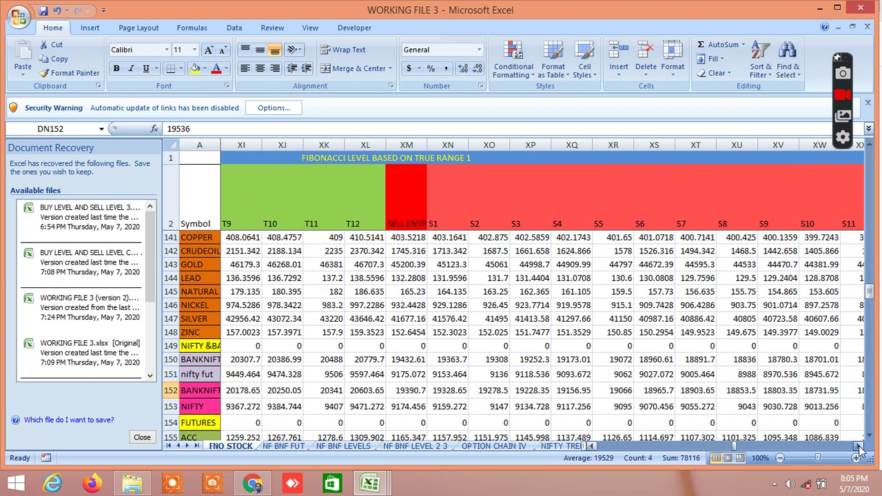
{"action": "left_click", "coordinate": [860, 449]}
{"action": "left_click", "coordinate": [859, 449]}
{"action": "left_click", "coordinate": [860, 449]}
{"action": "left_click", "coordinate": [859, 449]}
{"action": "left_click", "coordinate": [859, 448]}
{"action": "left_click", "coordinate": [859, 449]}
{"action": "left_click", "coordinate": [859, 449]}
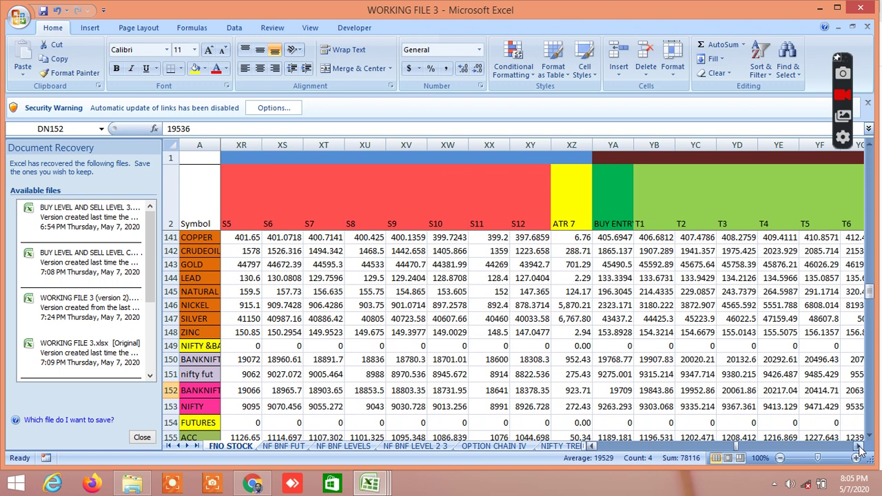
- Examine the Fibonacci levels based on Average True Range 7 for the NIFTY and BANKNIFTY rows
{"action": "left_click", "coordinate": [859, 449]}
{"action": "left_click", "coordinate": [860, 449]}
{"action": "left_click", "coordinate": [859, 448]}
{"action": "left_click", "coordinate": [860, 449]}
{"action": "left_click", "coordinate": [859, 449]}
{"action": "left_click", "coordinate": [859, 449]}
{"action": "left_click", "coordinate": [859, 449]}
{"action": "left_click", "coordinate": [860, 449]}
{"action": "left_click", "coordinate": [859, 449]}
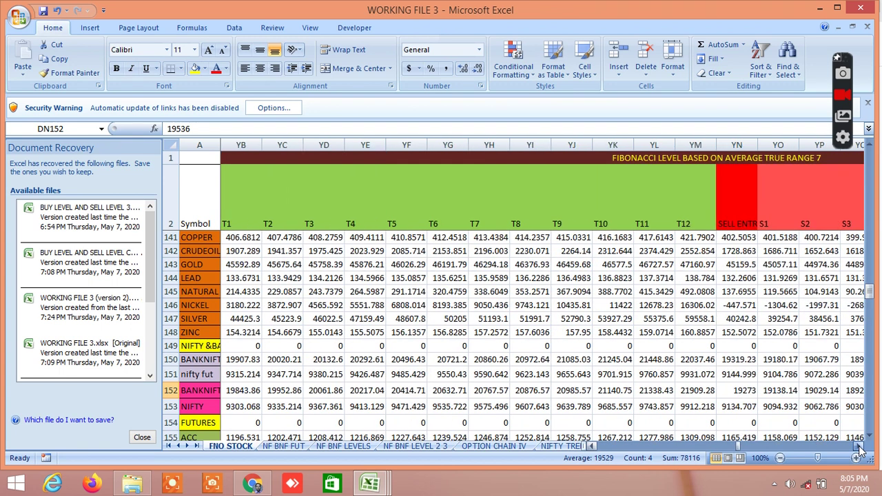
{"action": "left_click", "coordinate": [859, 448]}
{"action": "left_click", "coordinate": [860, 448]}
{"action": "left_click", "coordinate": [859, 449]}
{"action": "left_click", "coordinate": [859, 449]}
{"action": "left_click", "coordinate": [859, 449]}
{"action": "left_click", "coordinate": [859, 448]}
{"action": "left_click", "coordinate": [860, 449]}
{"action": "left_click", "coordinate": [859, 449]}
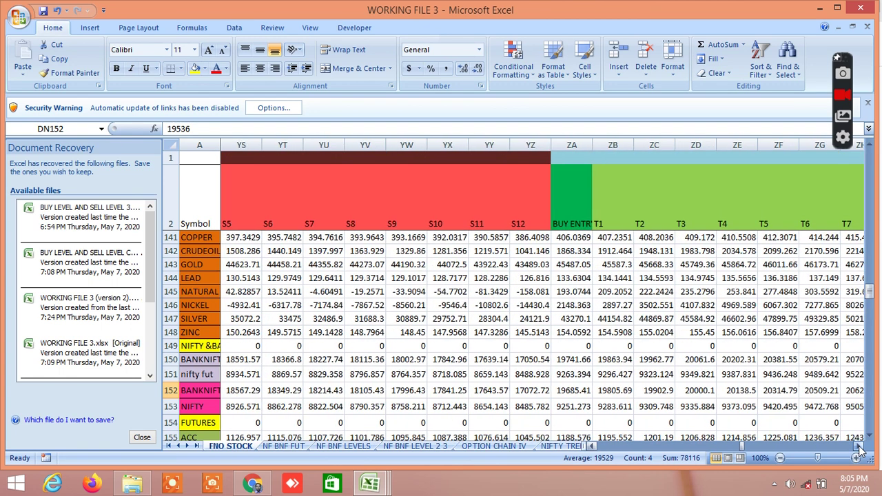
- Examine the Fibonacci levels based on ATR 14 for the NIFTY and BANKNIFTY rows
{"action": "left_click", "coordinate": [859, 448]}
{"action": "left_click", "coordinate": [859, 449]}
{"action": "left_click", "coordinate": [860, 449]}
{"action": "left_click", "coordinate": [860, 449]}
{"action": "left_click", "coordinate": [859, 449]}
{"action": "left_click", "coordinate": [859, 449]}
{"action": "left_click", "coordinate": [859, 449]}
{"action": "left_click", "coordinate": [860, 449]}
{"action": "left_click", "coordinate": [860, 449]}
{"action": "left_click", "coordinate": [860, 449]}
{"action": "left_click", "coordinate": [860, 449]}
{"action": "left_click", "coordinate": [860, 449]}
{"action": "left_click", "coordinate": [859, 449]}
{"action": "left_click", "coordinate": [860, 449]}
{"action": "left_click", "coordinate": [860, 449]}
{"action": "left_click", "coordinate": [860, 448]}
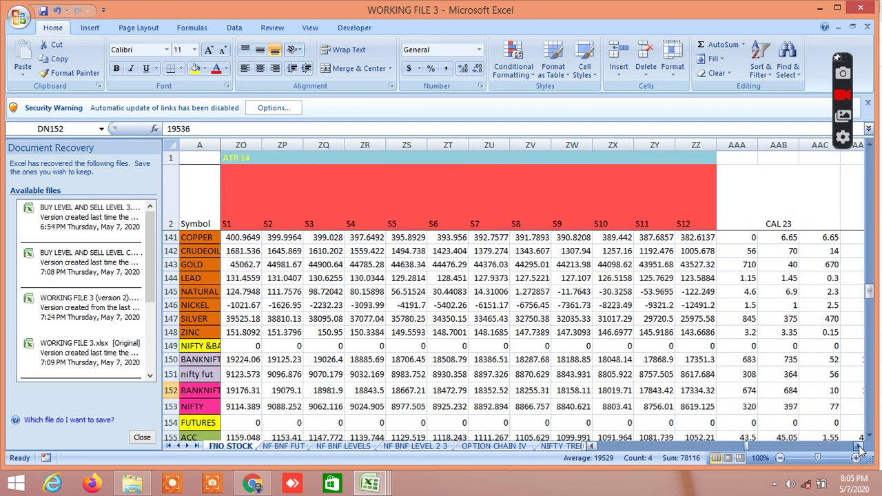
- Look through the CAL 23 to CAL 29 and true range calculation columns
{"action": "left_click", "coordinate": [859, 449]}
{"action": "left_click", "coordinate": [860, 449]}
{"action": "left_click", "coordinate": [859, 448]}
{"action": "left_click", "coordinate": [860, 449]}
{"action": "left_click", "coordinate": [859, 449]}
{"action": "left_click", "coordinate": [859, 449]}
{"action": "left_click", "coordinate": [859, 448]}
{"action": "left_click", "coordinate": [860, 449]}
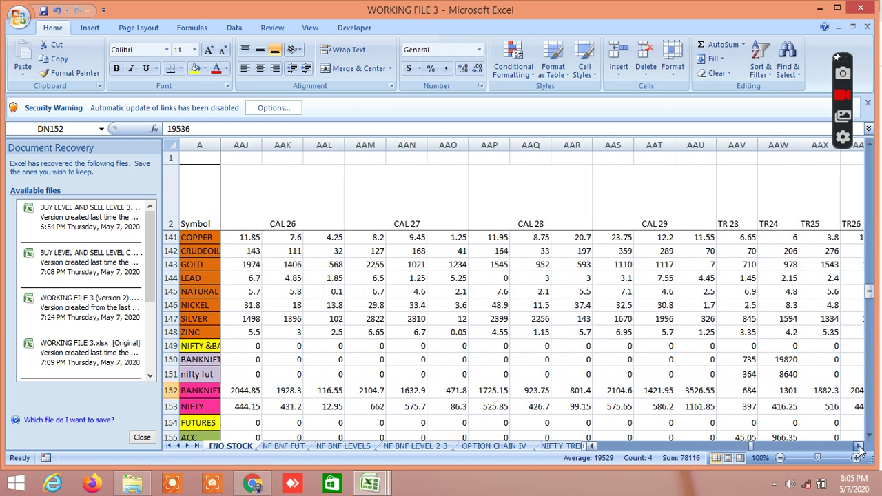
- Examine the Fibonacci levels based on ATR 29 for the NIFTY and BANKNIFTY rows
{"action": "left_click", "coordinate": [859, 449]}
{"action": "left_click", "coordinate": [860, 449]}
{"action": "left_click", "coordinate": [860, 449]}
{"action": "left_click", "coordinate": [860, 448]}
{"action": "left_click", "coordinate": [859, 448]}
{"action": "left_click", "coordinate": [859, 448]}
{"action": "left_click", "coordinate": [860, 449]}
{"action": "left_click", "coordinate": [860, 448]}
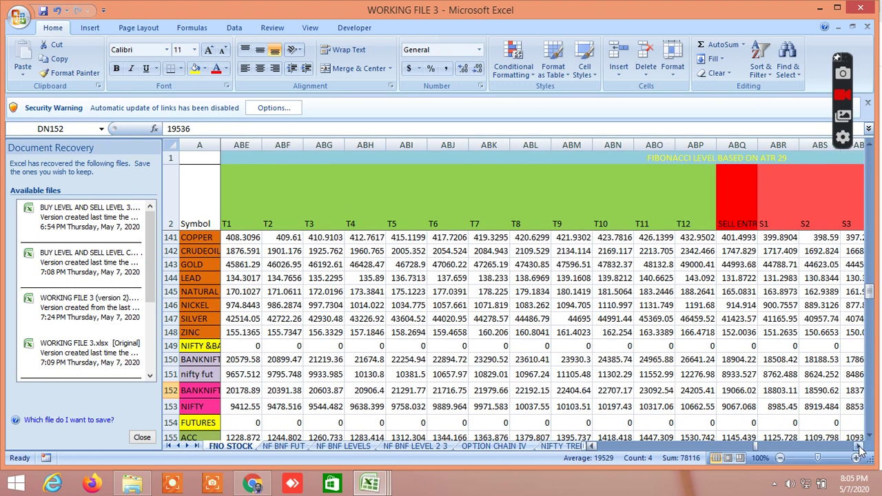
{"action": "left_click", "coordinate": [859, 449]}
{"action": "left_click", "coordinate": [859, 449]}
{"action": "left_click", "coordinate": [860, 449]}
{"action": "left_click", "coordinate": [860, 448]}
{"action": "left_click", "coordinate": [859, 448]}
{"action": "left_click", "coordinate": [859, 449]}
{"action": "left_click", "coordinate": [859, 449]}
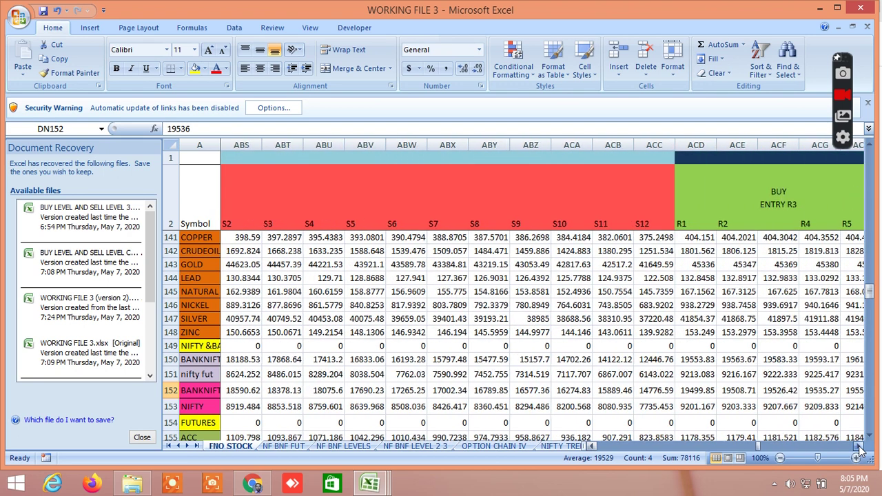
- Examine the Gann angles based on True Range 1, including the R6 resistance and S6 support columns
{"action": "left_click", "coordinate": [860, 449]}
{"action": "left_click", "coordinate": [859, 448]}
{"action": "left_click", "coordinate": [860, 449]}
{"action": "left_click", "coordinate": [859, 449]}
{"action": "left_click", "coordinate": [859, 448]}
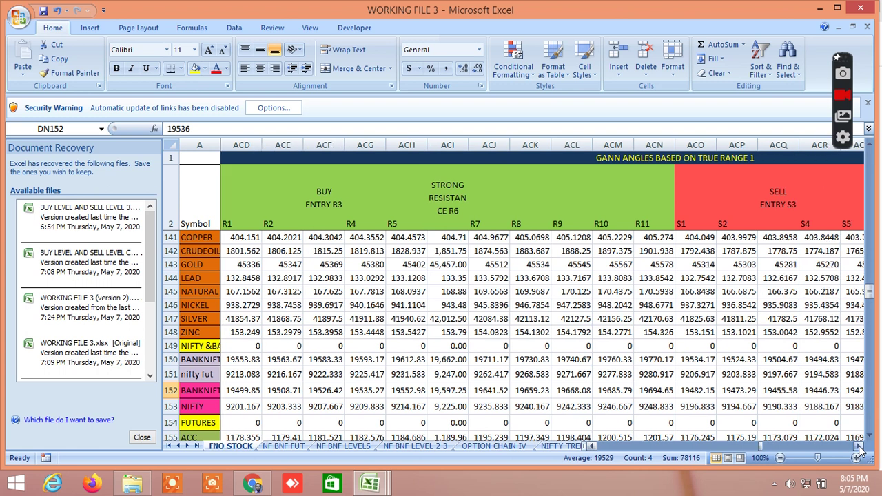
{"action": "left_click", "coordinate": [860, 449]}
{"action": "left_click", "coordinate": [859, 449]}
{"action": "left_click", "coordinate": [860, 449]}
{"action": "left_click", "coordinate": [860, 449]}
{"action": "left_click", "coordinate": [860, 449]}
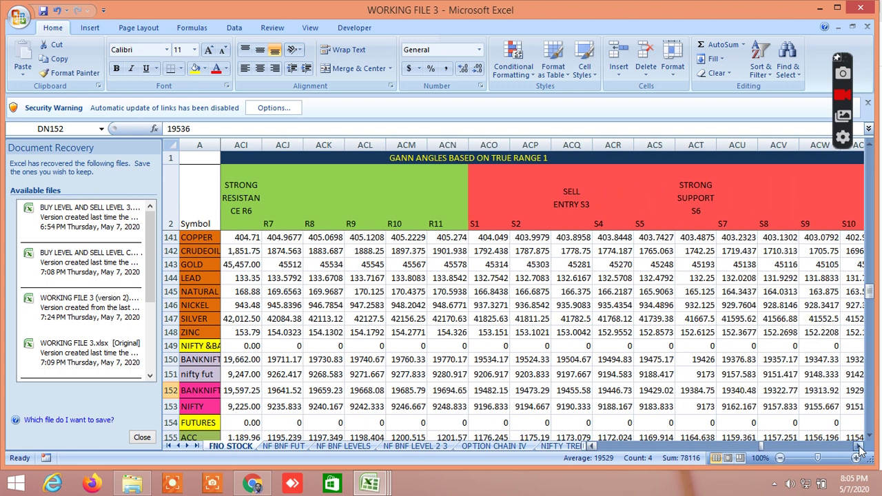
- Examine the daily Gann angles based on ATR 14 for the NIFTY and BANKNIFTY rows
{"action": "left_click", "coordinate": [859, 449]}
{"action": "left_click_drag", "start_coordinate": [860, 449], "coordinate": [859, 448]}
{"action": "left_click", "coordinate": [860, 448]}
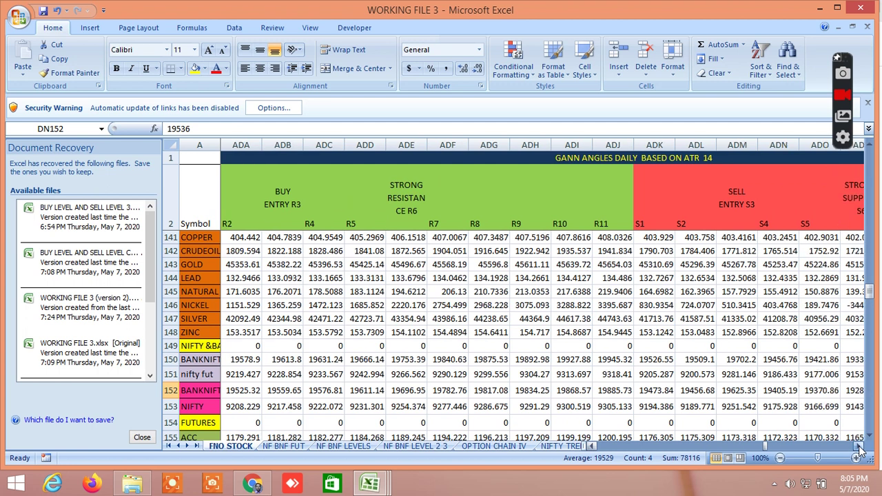
{"action": "left_click", "coordinate": [860, 449]}
{"action": "left_click", "coordinate": [859, 449]}
{"action": "left_click", "coordinate": [859, 449]}
{"action": "left_click", "coordinate": [859, 449]}
{"action": "left_click", "coordinate": [860, 448]}
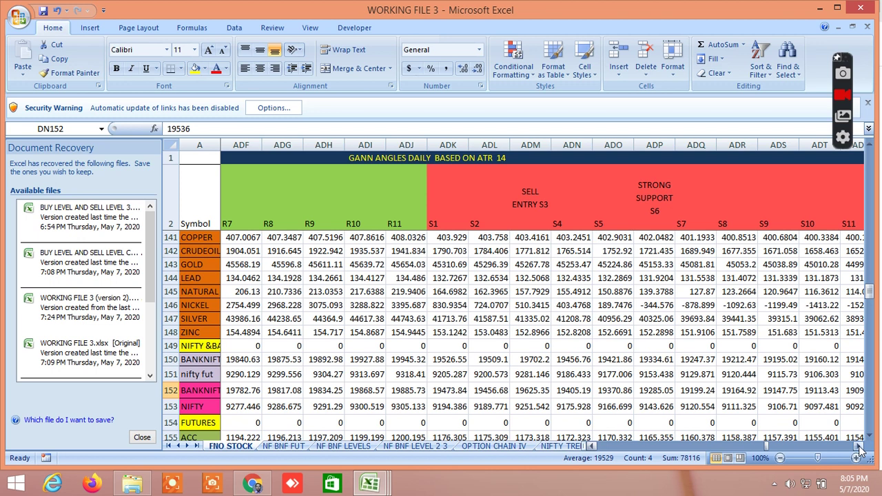
- Look through the remaining FNO STOCK columns up to the STDEV, FACTOR, UP and DOWN columns
{"action": "left_click", "coordinate": [860, 448]}
{"action": "left_click", "coordinate": [860, 449]}
{"action": "left_click", "coordinate": [859, 448]}
{"action": "left_click", "coordinate": [859, 449]}
{"action": "left_click", "coordinate": [860, 449]}
{"action": "left_click", "coordinate": [859, 449]}
{"action": "left_click", "coordinate": [859, 449]}
{"action": "left_click", "coordinate": [859, 449]}
{"action": "left_click_drag", "start_coordinate": [860, 449], "coordinate": [860, 449]}
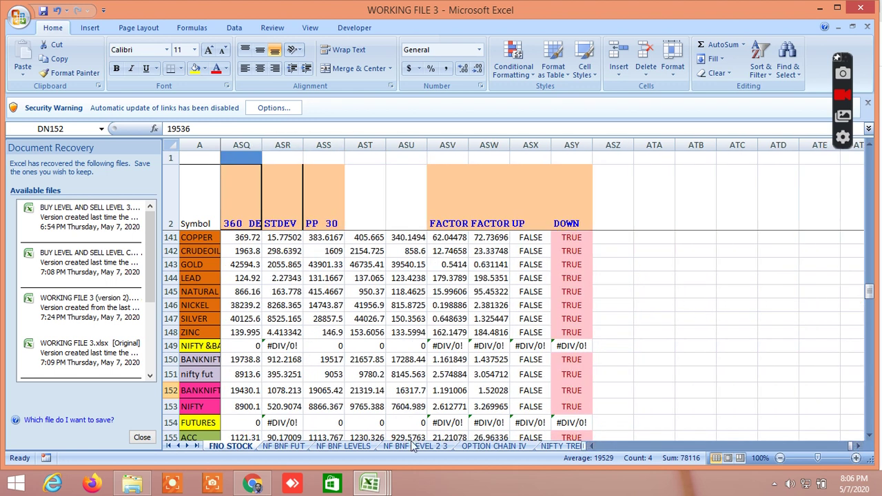
- Switch from Excel to Chrome
{"action": "mouse_move", "coordinate": [376, 486]}
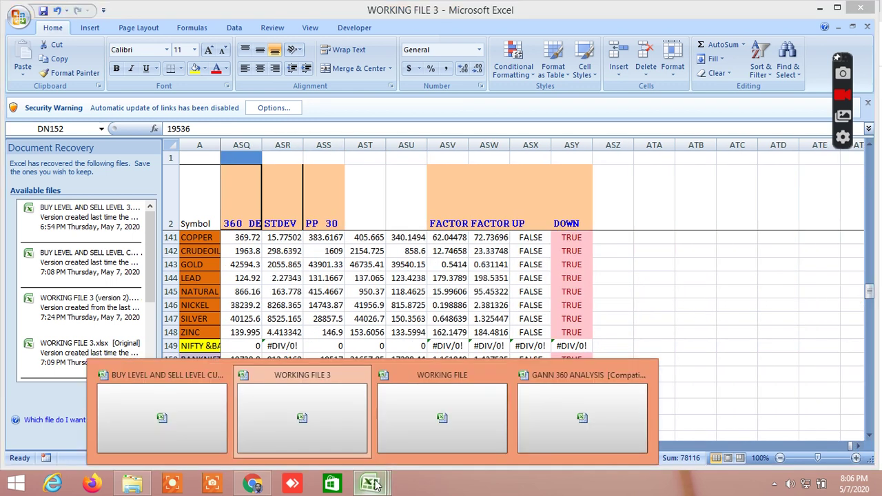
{"action": "left_click", "coordinate": [266, 484]}
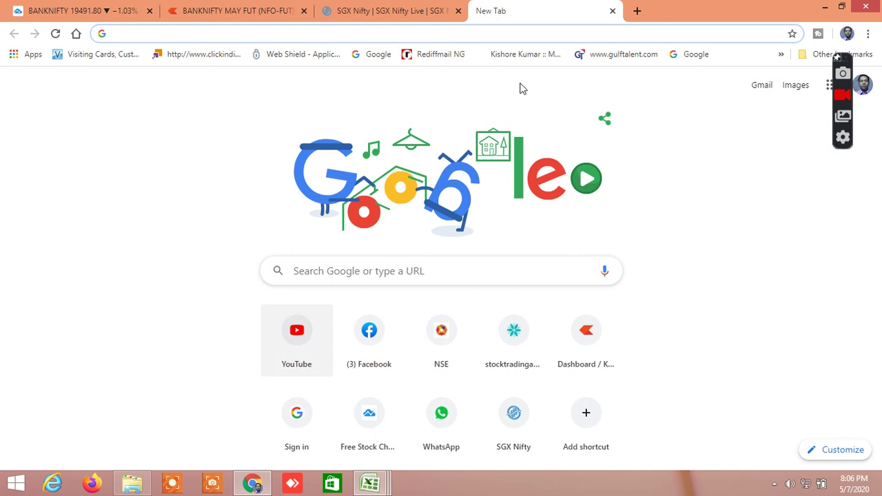
- Try to search the web for "options chain nse"
{"action": "left_click", "coordinate": [288, 31]}
{"action": "type", "text": "options chain nse"}
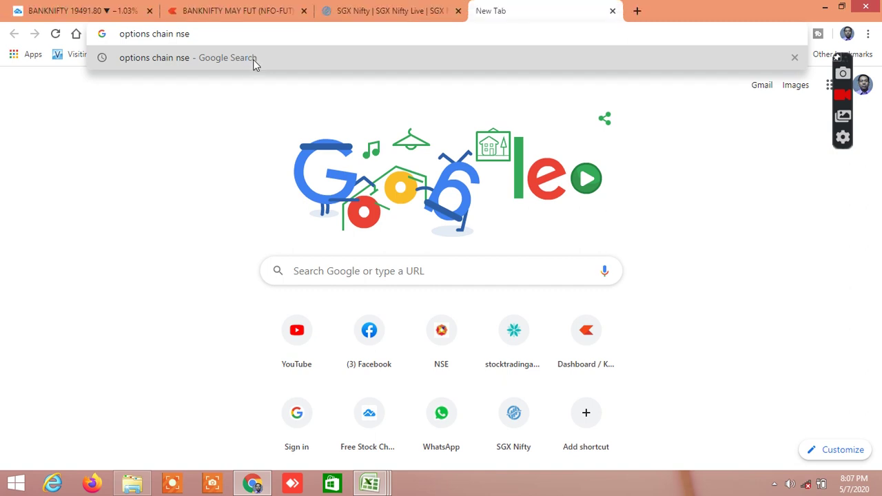
{"action": "left_click", "coordinate": [252, 59]}
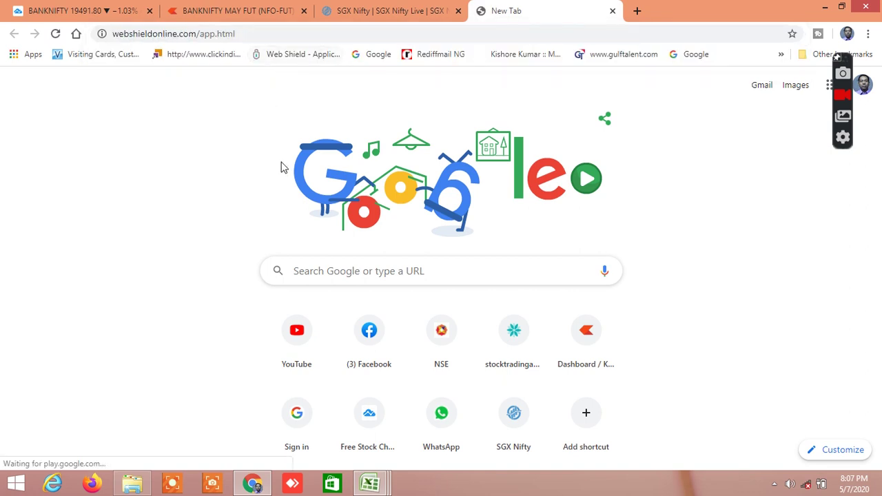
- Search the web for "options chain nse" and open the NSE Option Chain (Equity Derivatives) result
{"action": "left_click", "coordinate": [239, 36]}
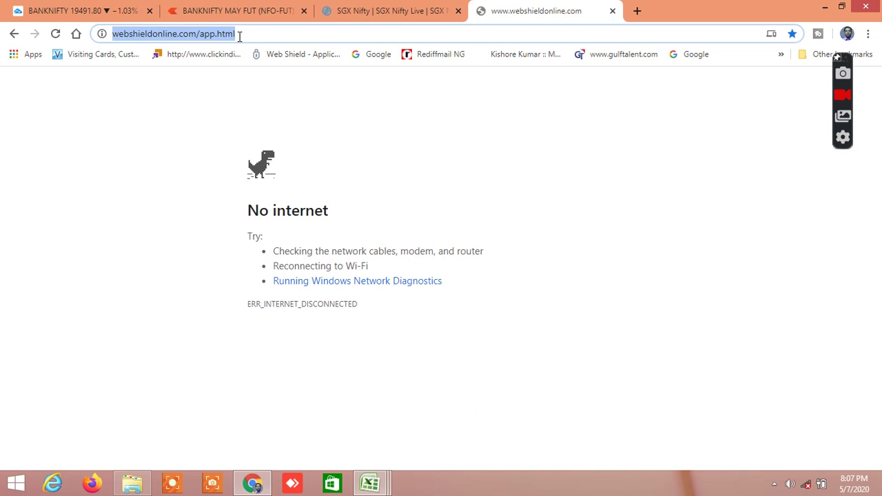
{"action": "type", "text": "n"}
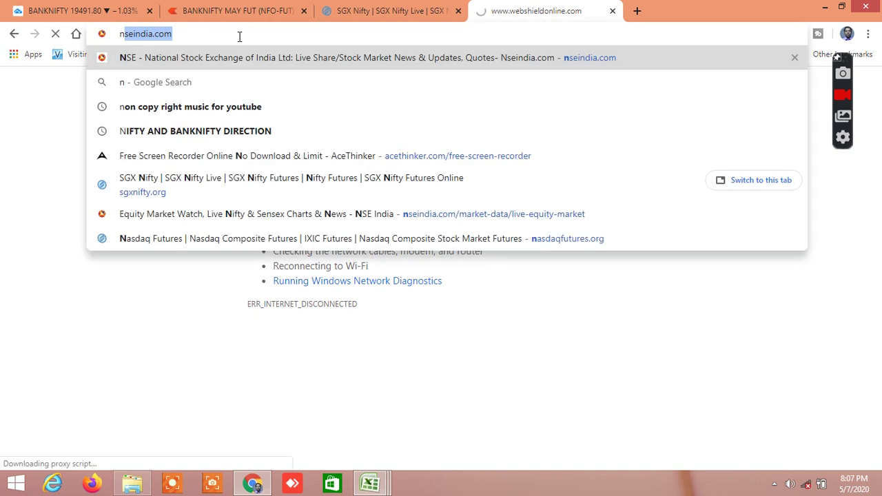
{"action": "key", "text": "BackSpace"}
{"action": "key", "text": "BackSpace"}
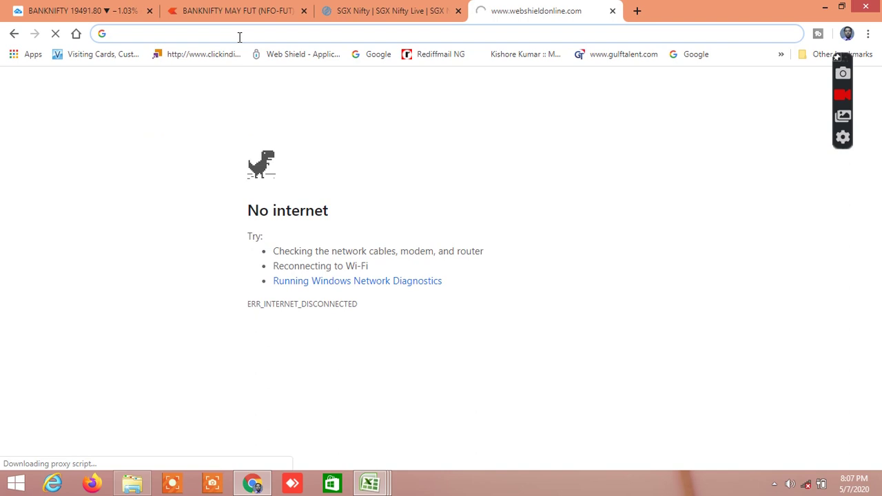
{"action": "type", "text": "o"}
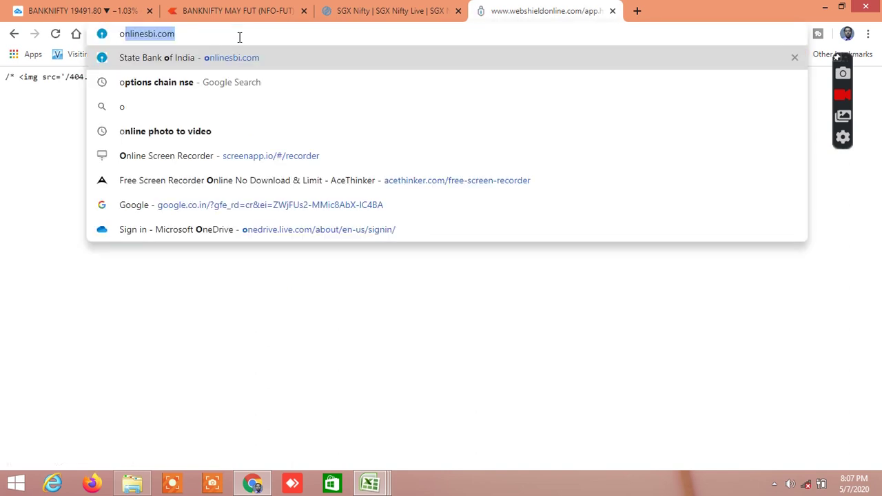
{"action": "type", "text": "p"}
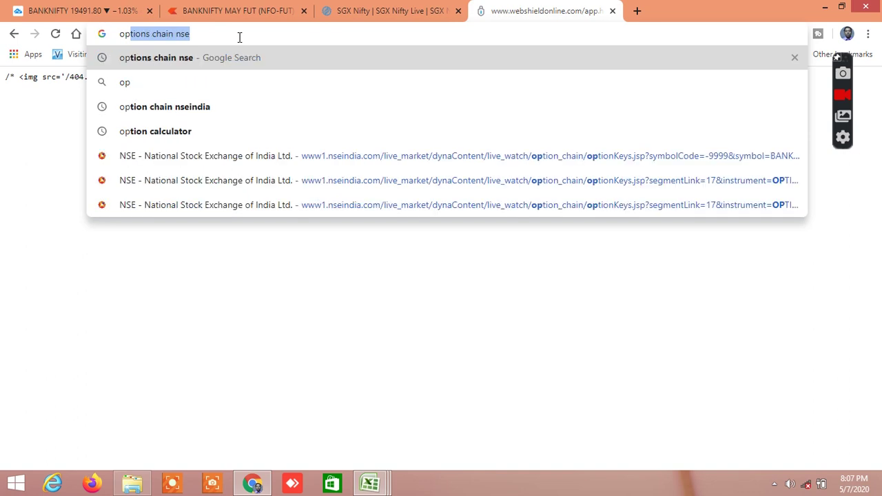
{"action": "left_click", "coordinate": [222, 61]}
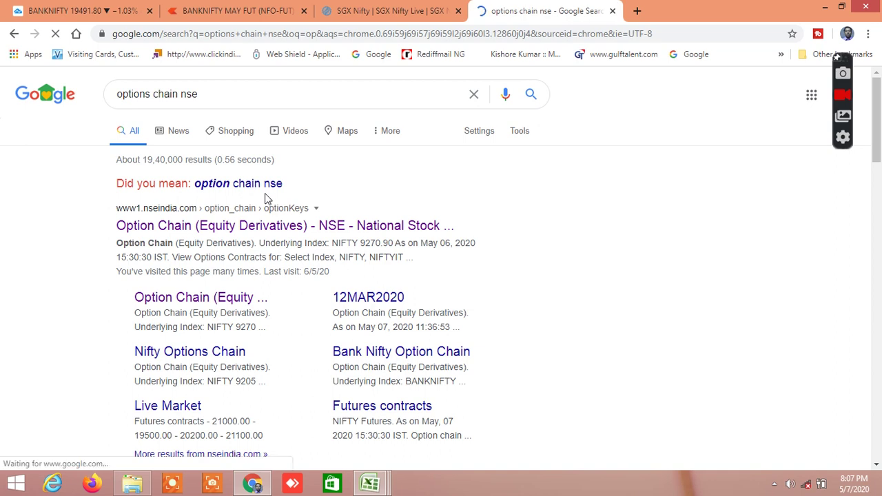
{"action": "left_click", "coordinate": [266, 232]}
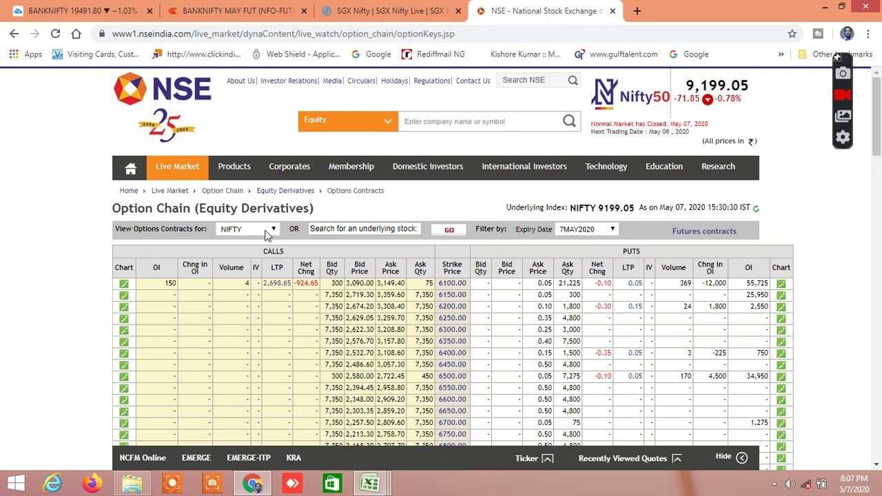
- Filter the NIFTY option chain by the 14MAY2020 expiry and look through its call and put strikes
{"action": "left_click", "coordinate": [607, 229]}
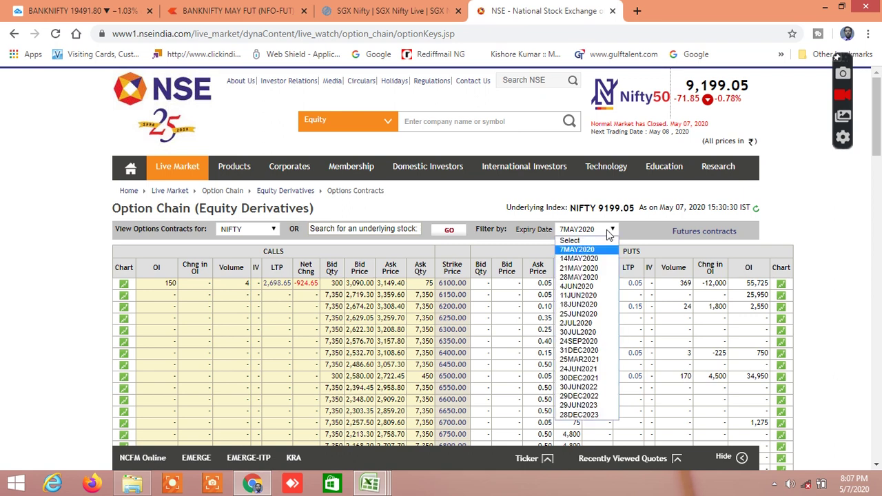
{"action": "left_click", "coordinate": [590, 262]}
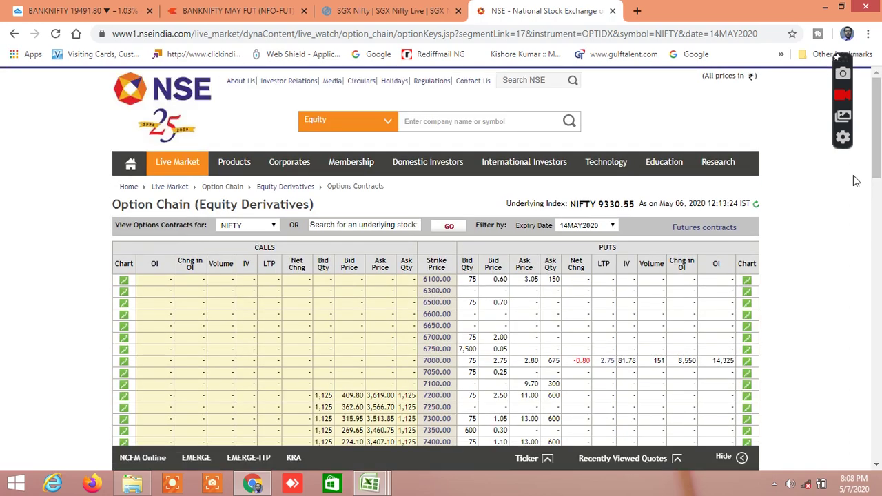
{"action": "left_click_drag", "start_coordinate": [878, 174], "coordinate": [871, 300]}
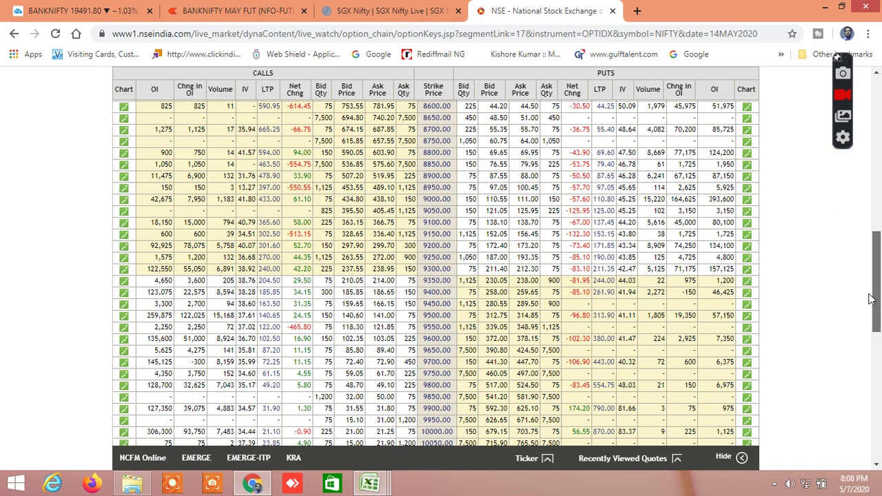
{"action": "left_click_drag", "start_coordinate": [869, 300], "coordinate": [846, 174]}
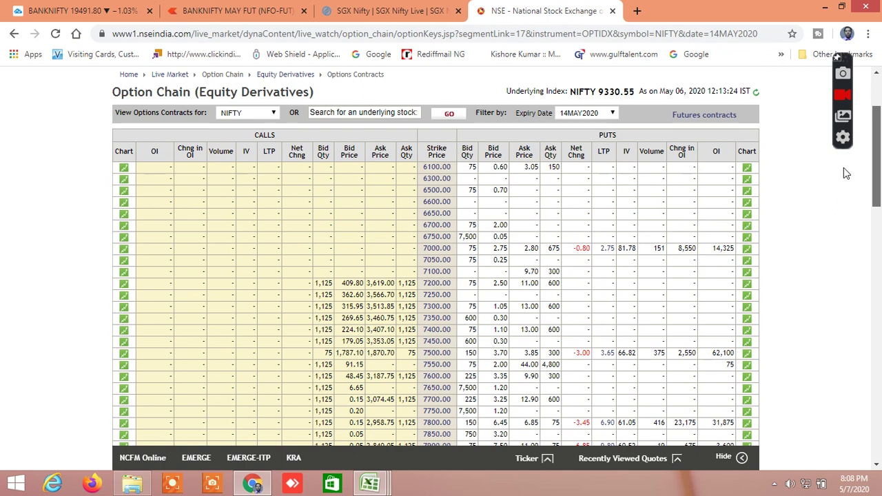
{"action": "scroll", "coordinate": [634, 160], "scroll_direction": "up", "scroll_amount": 1}
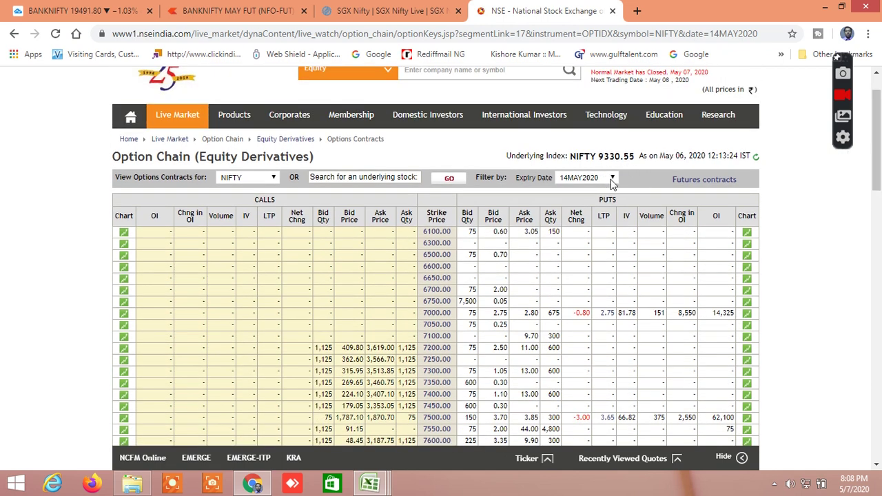
- Switch the NIFTY option chain to the 7MAY2020 expiry and reload the page
{"action": "left_click", "coordinate": [605, 180]}
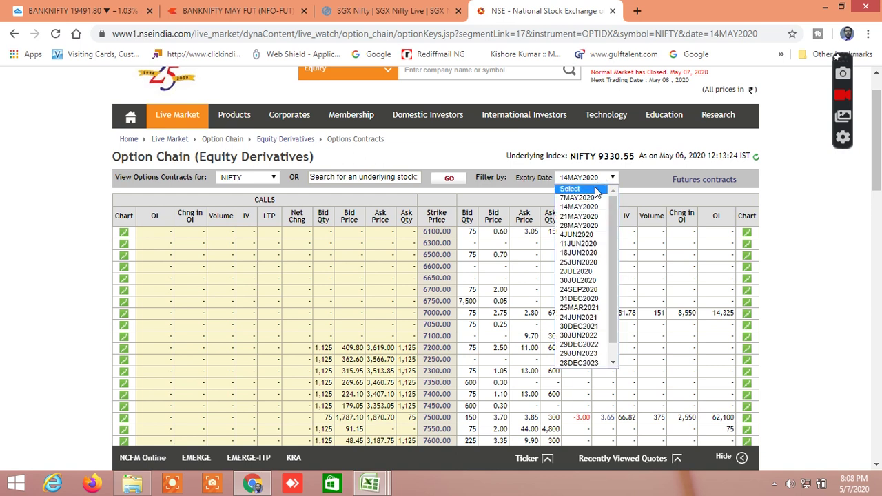
{"action": "left_click", "coordinate": [587, 198]}
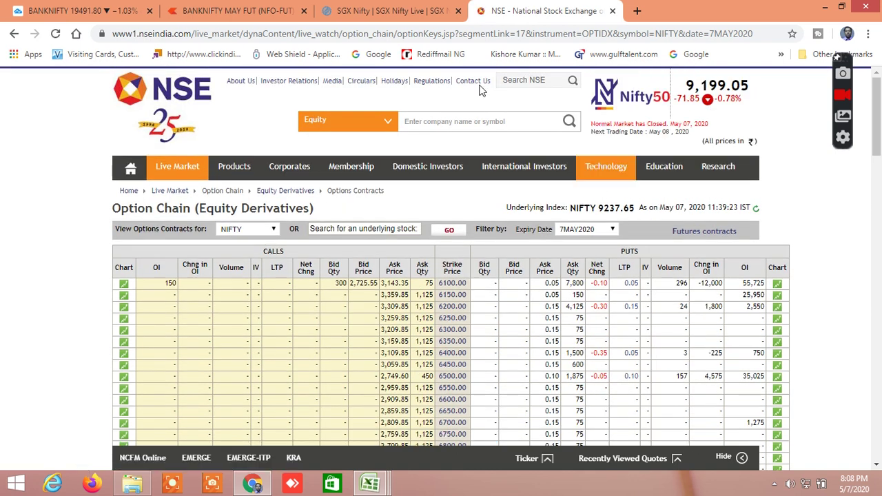
{"action": "left_click", "coordinate": [468, 39]}
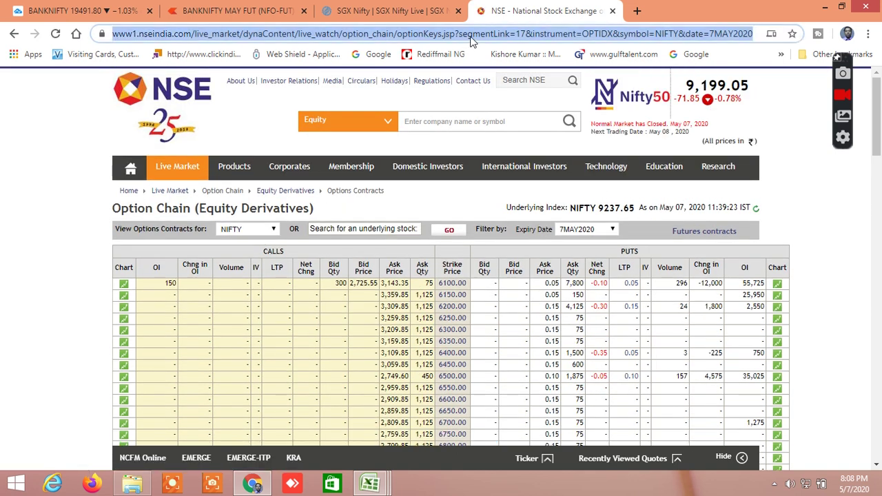
{"action": "key", "text": "Return"}
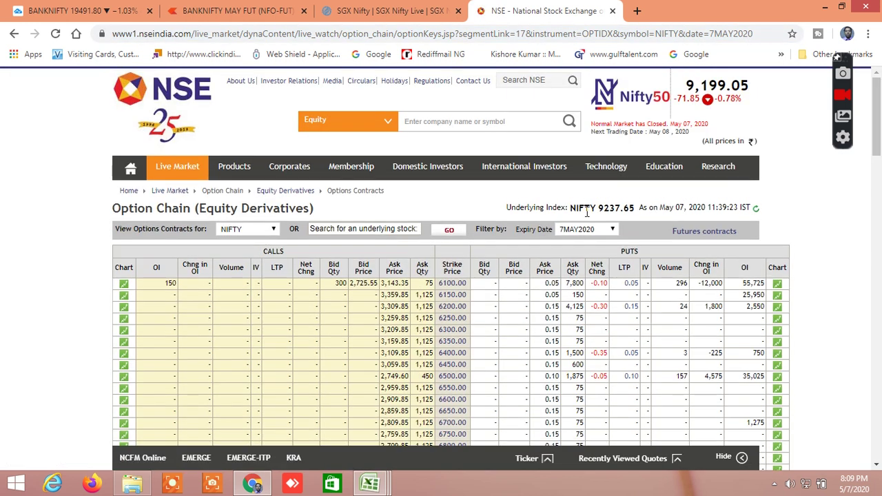
- Set the option chain expiry to 14MAY2020 and examine the open interest of the NIFTY calls and puts
{"action": "left_click", "coordinate": [611, 231]}
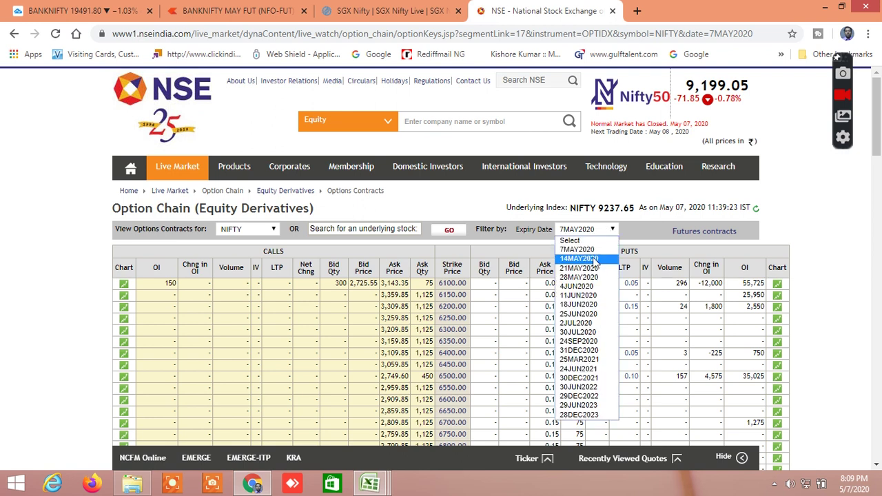
{"action": "left_click", "coordinate": [594, 259]}
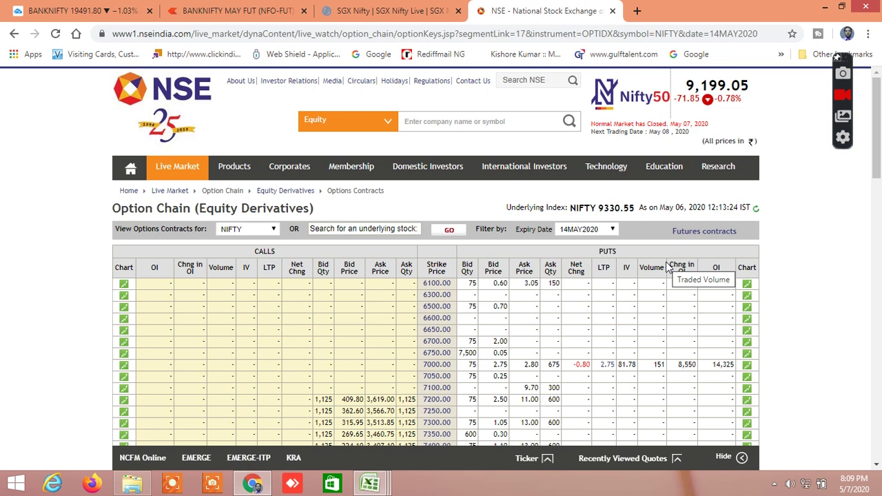
{"action": "left_click_drag", "start_coordinate": [877, 168], "coordinate": [877, 201]}
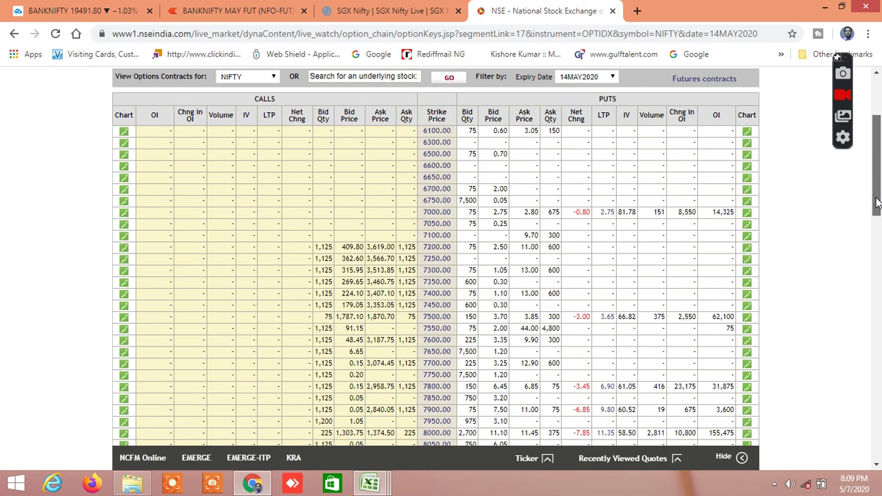
{"action": "left_click_drag", "start_coordinate": [877, 202], "coordinate": [877, 162]}
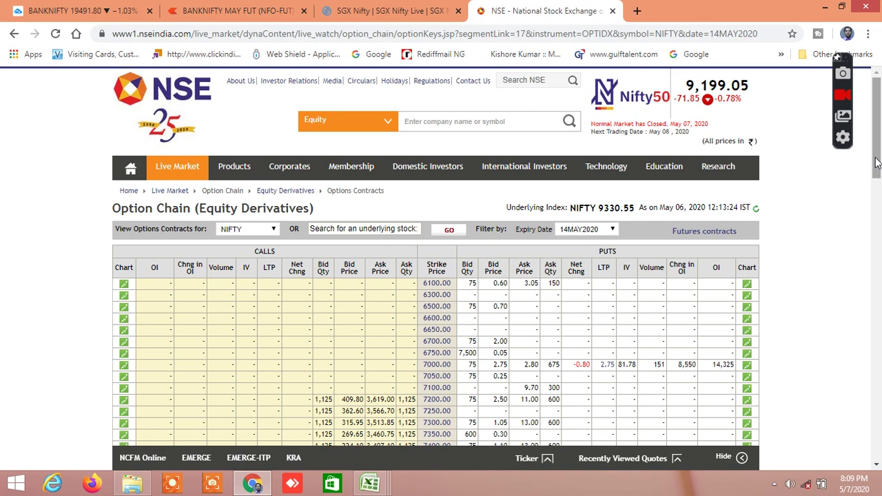
{"action": "left_click_drag", "start_coordinate": [877, 162], "coordinate": [876, 240]}
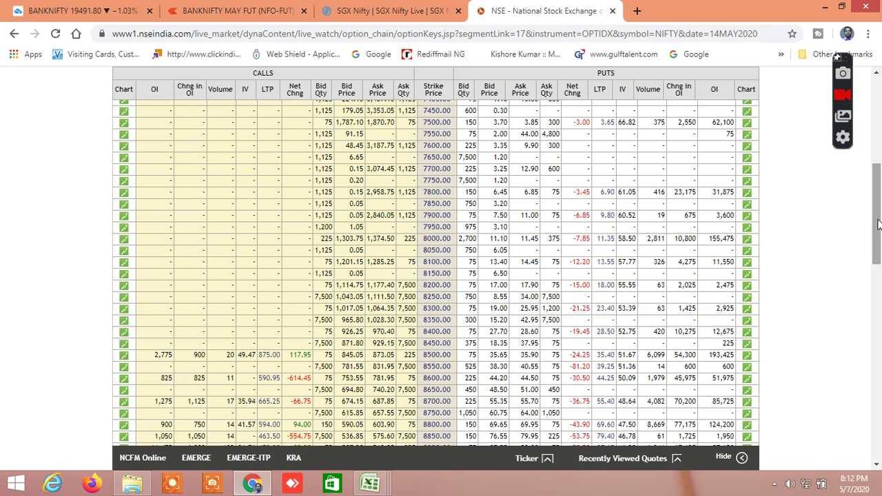
{"action": "left_click_drag", "start_coordinate": [878, 224], "coordinate": [879, 131]}
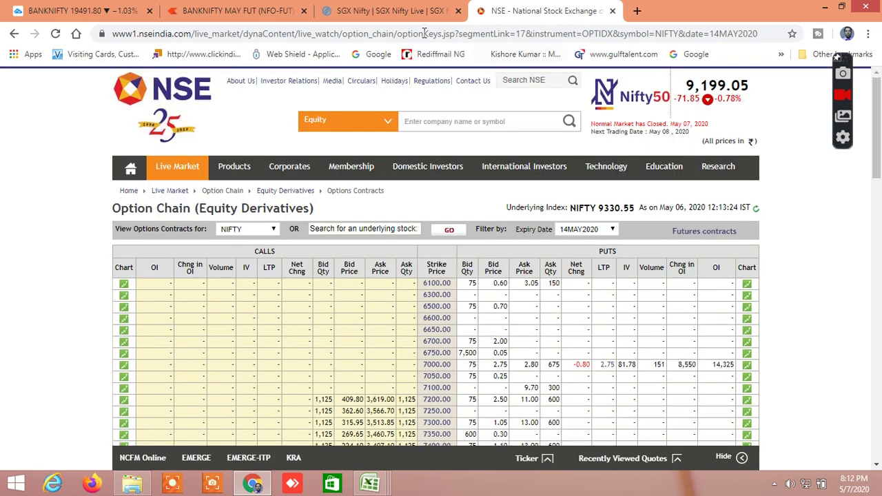
- Go to the open SGX Nifty page and check the SGX Nifty Live quote
{"action": "left_click", "coordinate": [402, 12]}
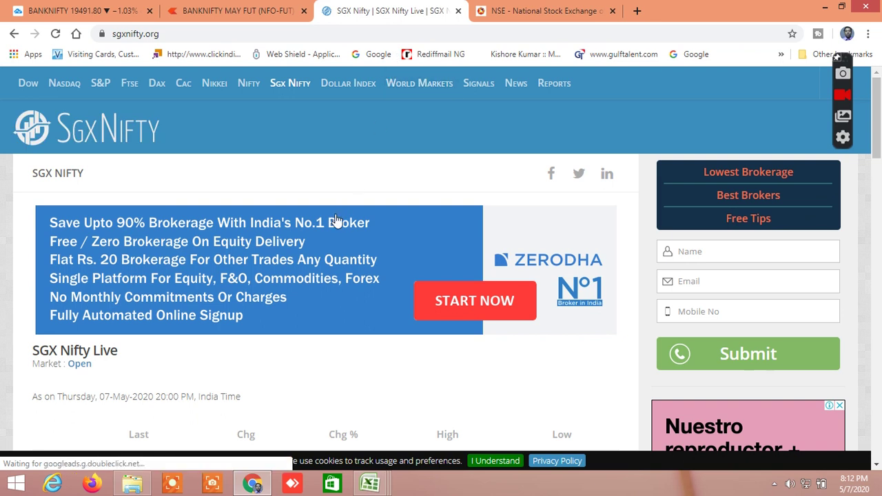
{"action": "scroll", "coordinate": [336, 220], "scroll_direction": "down", "scroll_amount": 4}
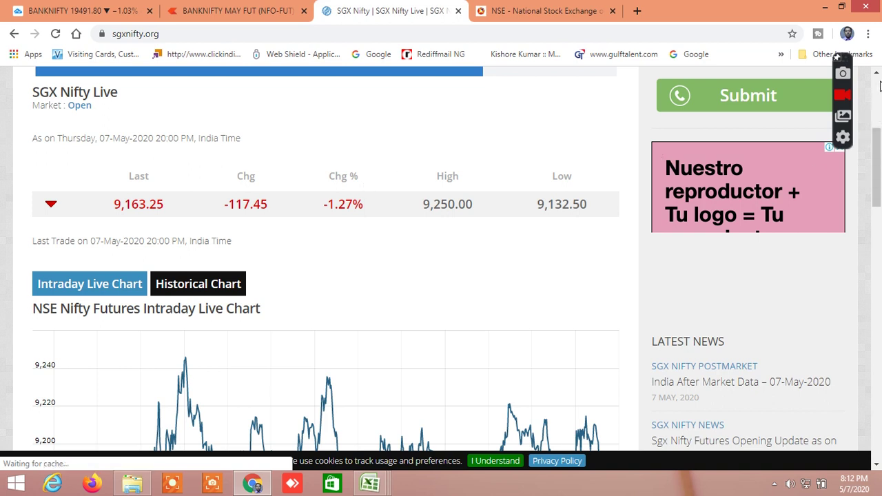
{"action": "left_click", "coordinate": [880, 115]}
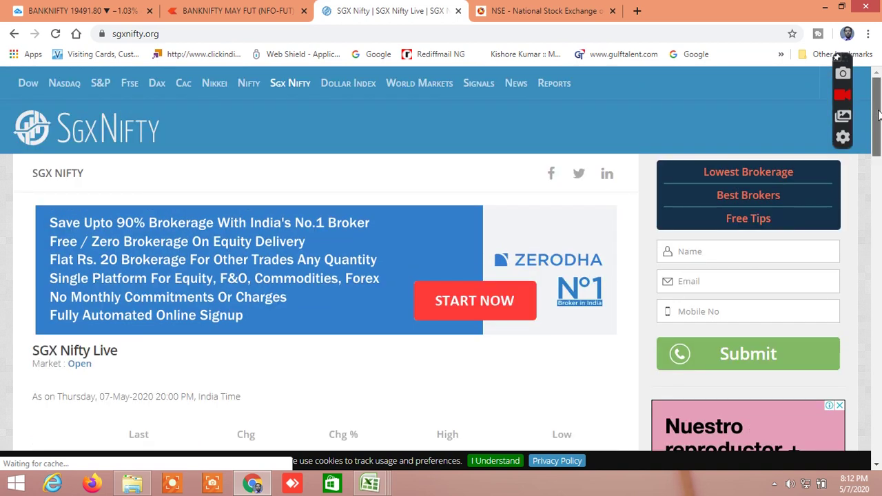
- Open the Dow futures page and look over its live market section
{"action": "left_click", "coordinate": [33, 85]}
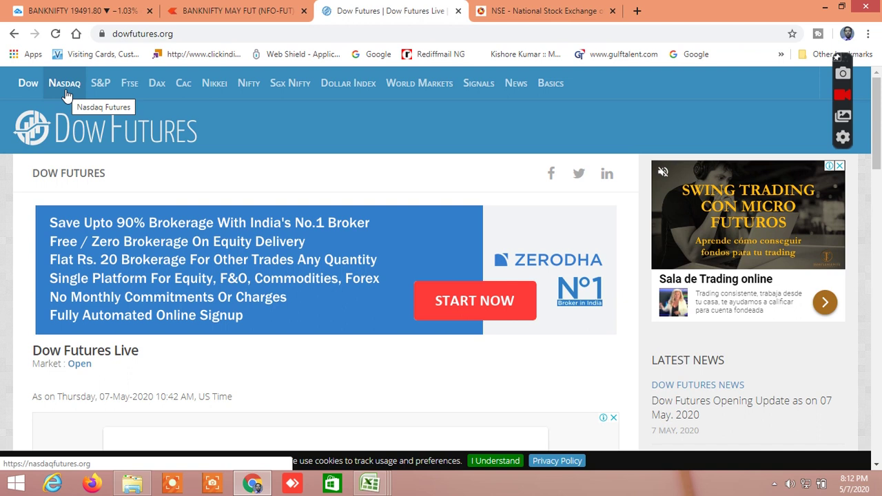
{"action": "scroll", "coordinate": [256, 277], "scroll_direction": "down", "scroll_amount": 5}
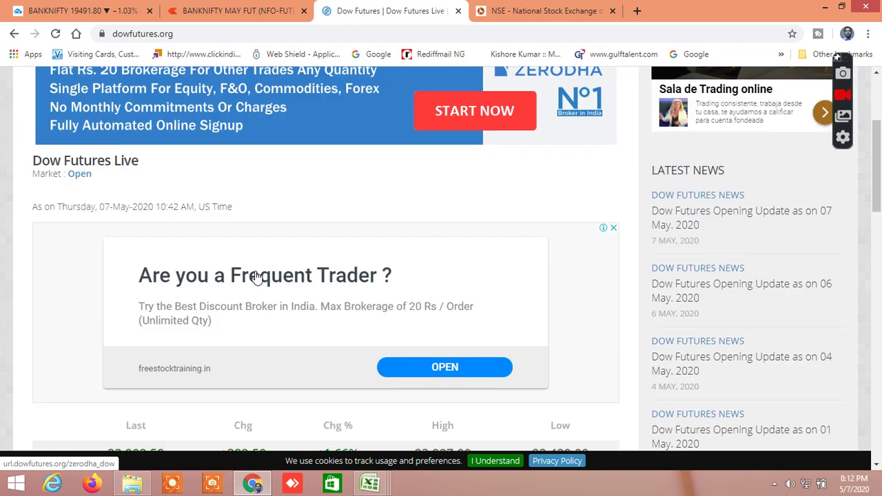
{"action": "scroll", "coordinate": [256, 277], "scroll_direction": "up", "scroll_amount": 5}
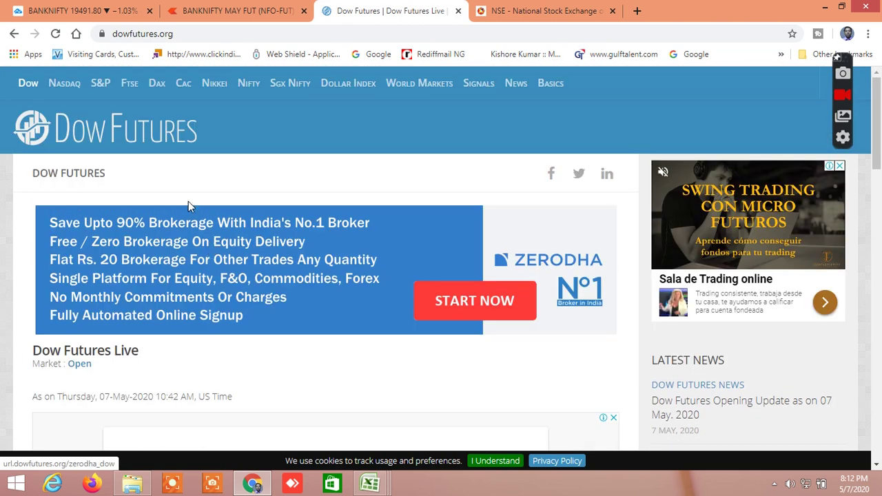
- Open the Nasdaq futures page
{"action": "left_click", "coordinate": [64, 86]}
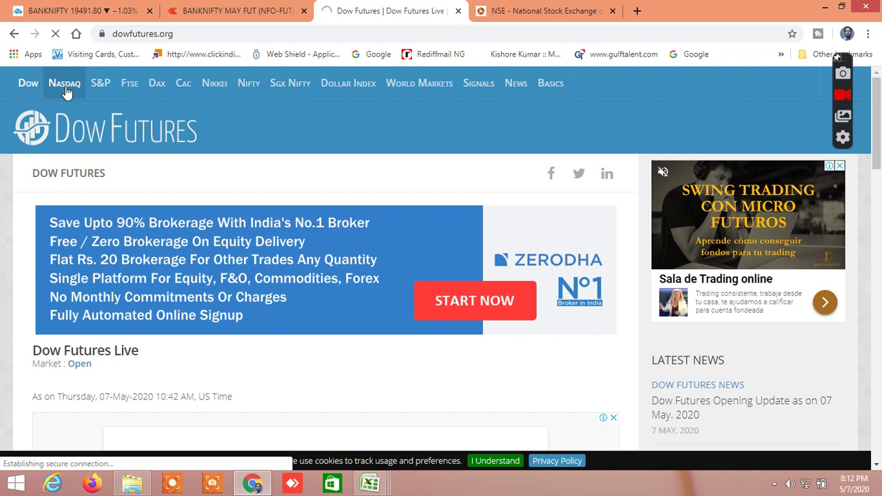